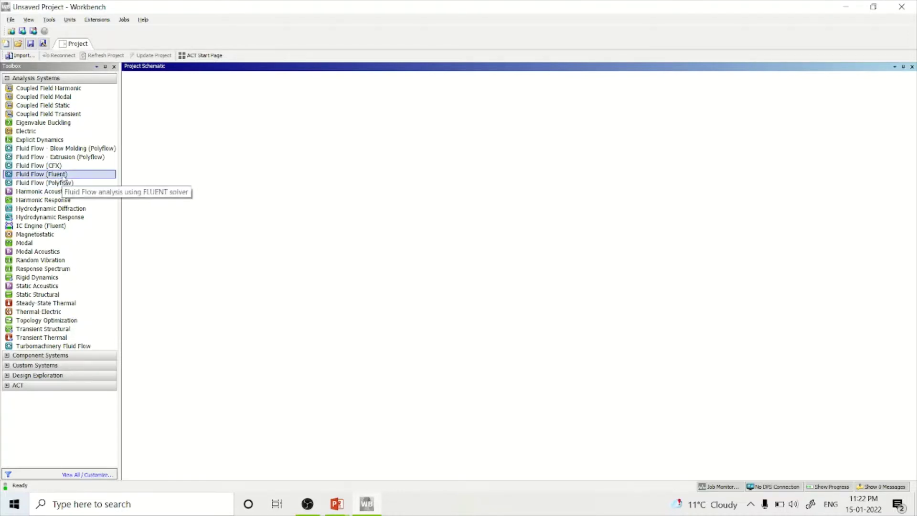
Add a Fluid Flow (Fluent) analysis system to the project schematic and start its geometry in DesignModeler.
click(64, 176)
drag(64, 175, 207, 142)
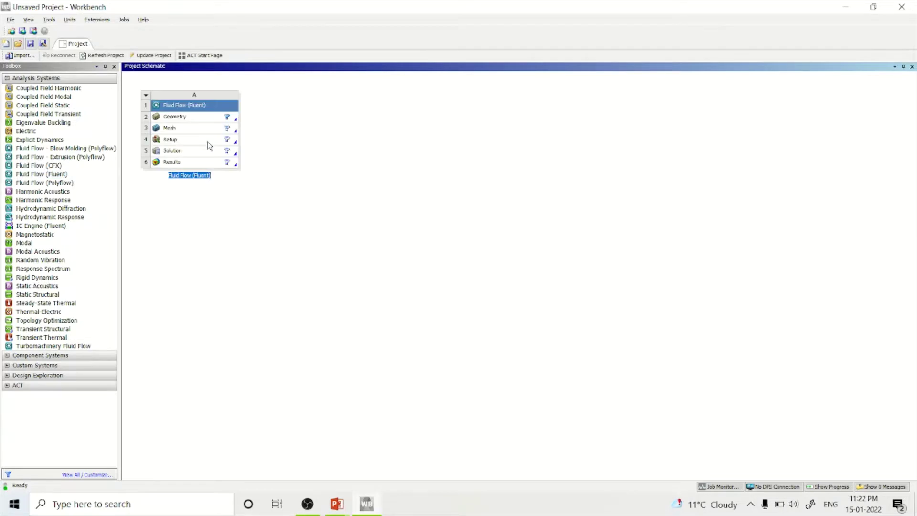
click(201, 119)
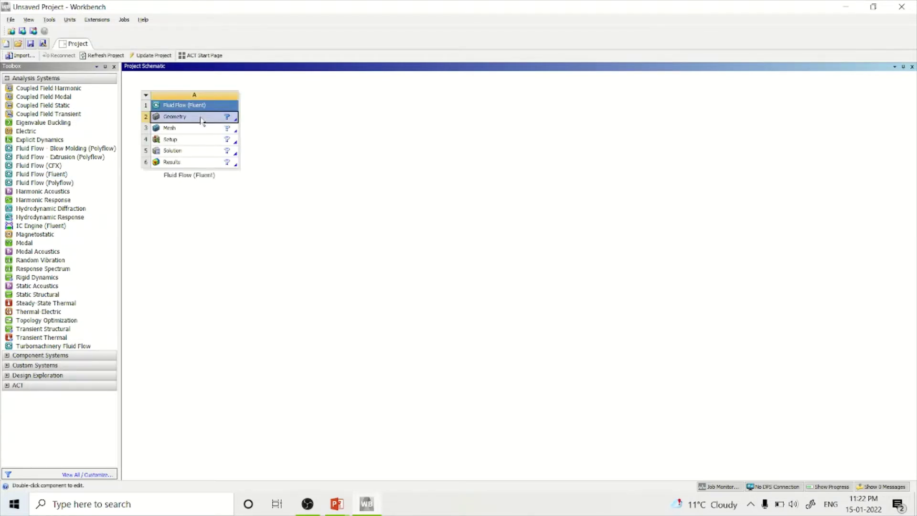
right_click(201, 119)
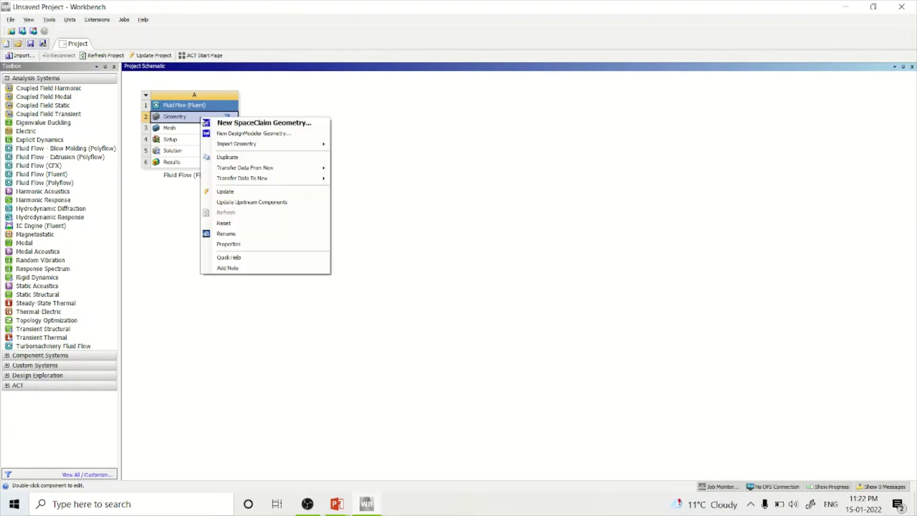
click(274, 136)
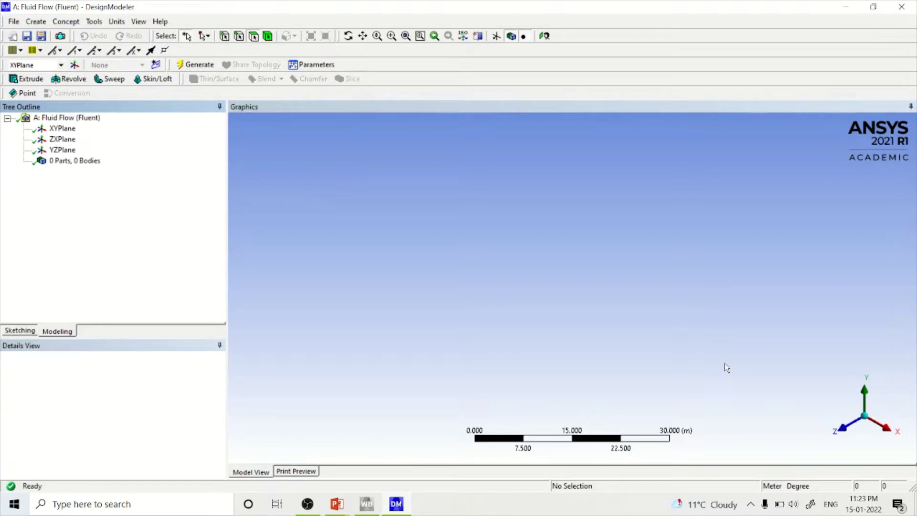
Sketch a rectangle about 41.7 m by 14.5 m on the XY plane with its lower-left corner at the origin.
click(846, 432)
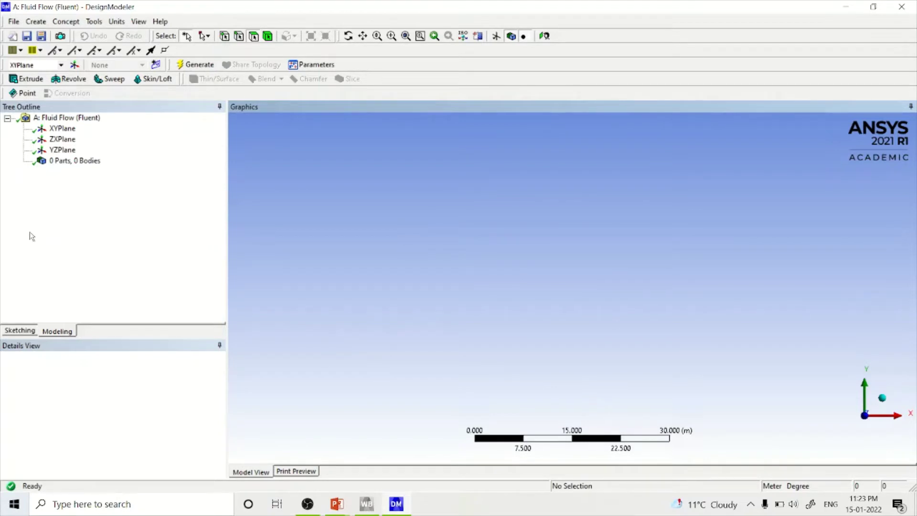
click(59, 130)
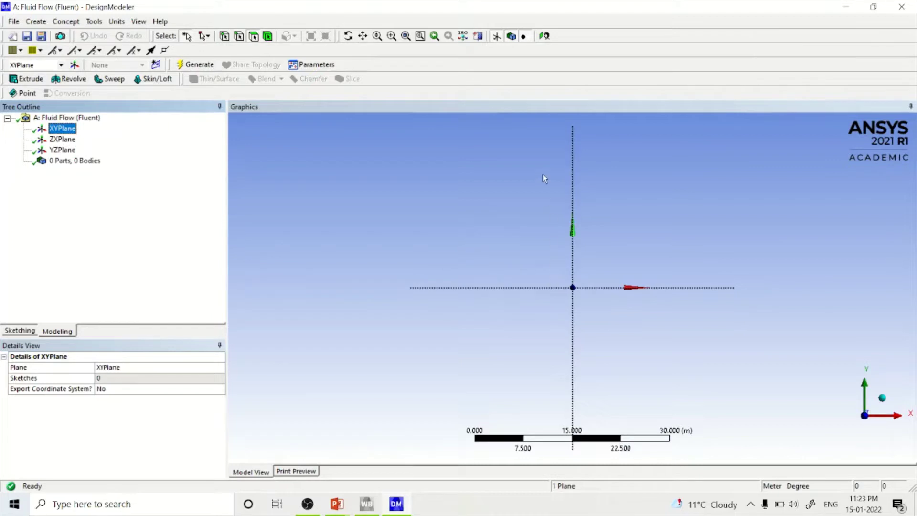
click(22, 332)
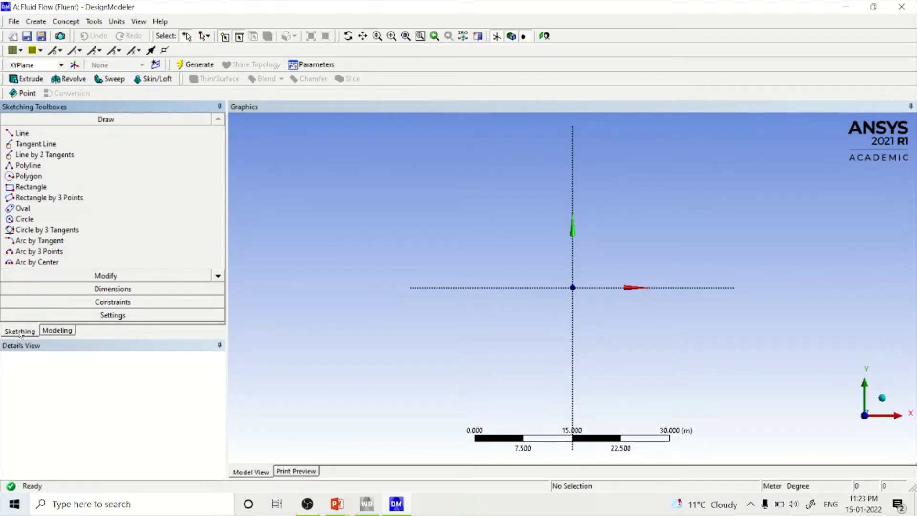
click(31, 187)
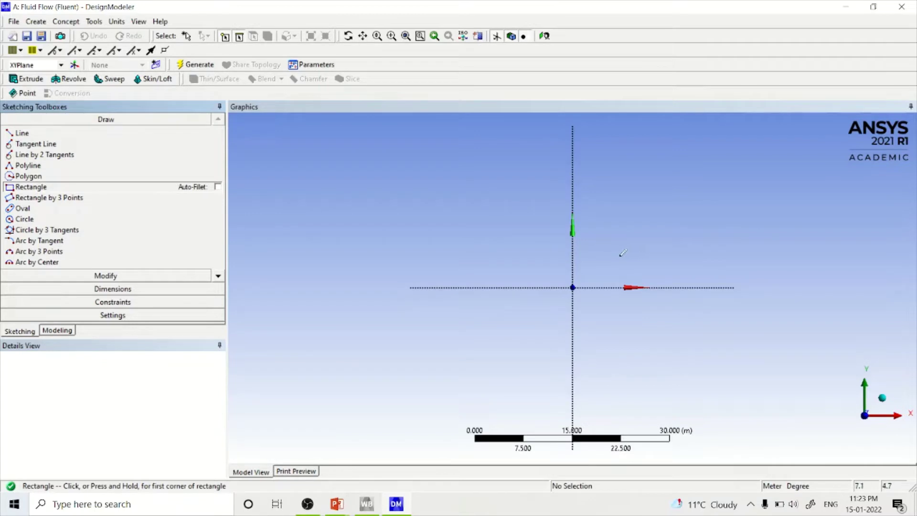
click(573, 286)
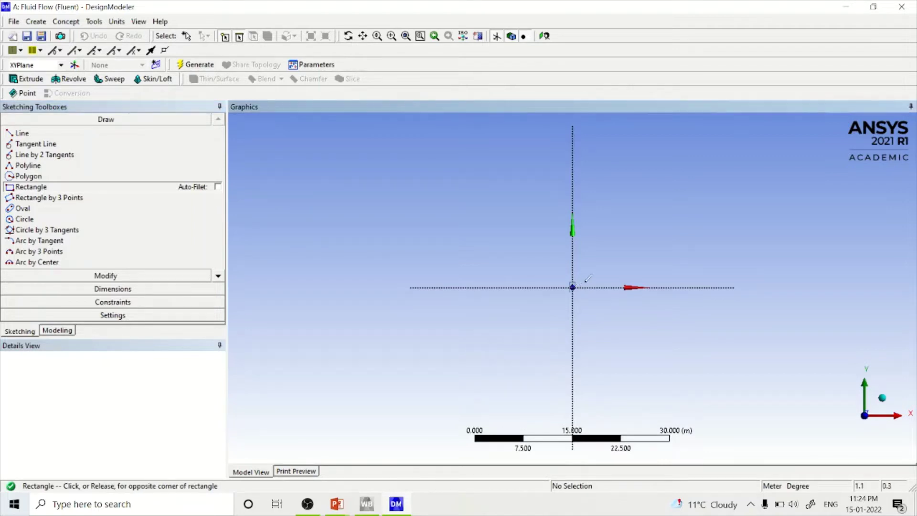
click(844, 193)
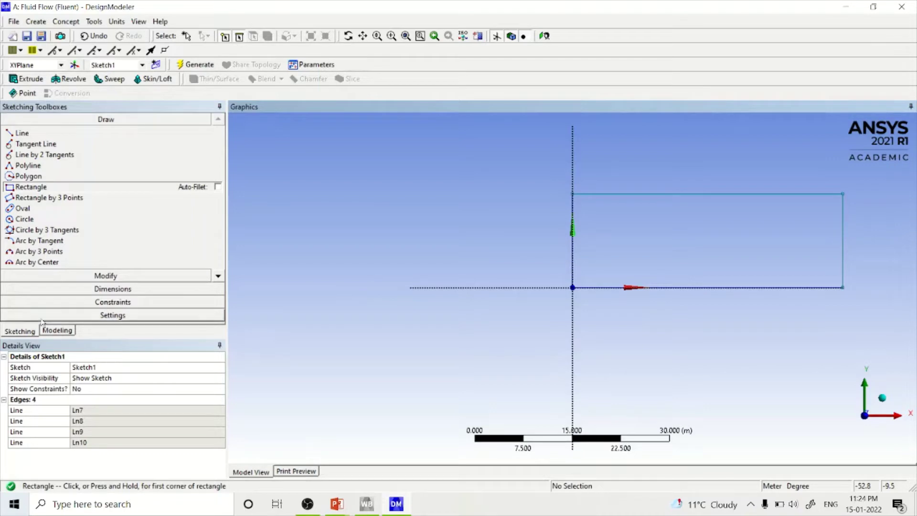
Dimension the rectangle's horizontal length below its lower edge and its vertical height beside the Y axis.
click(107, 290)
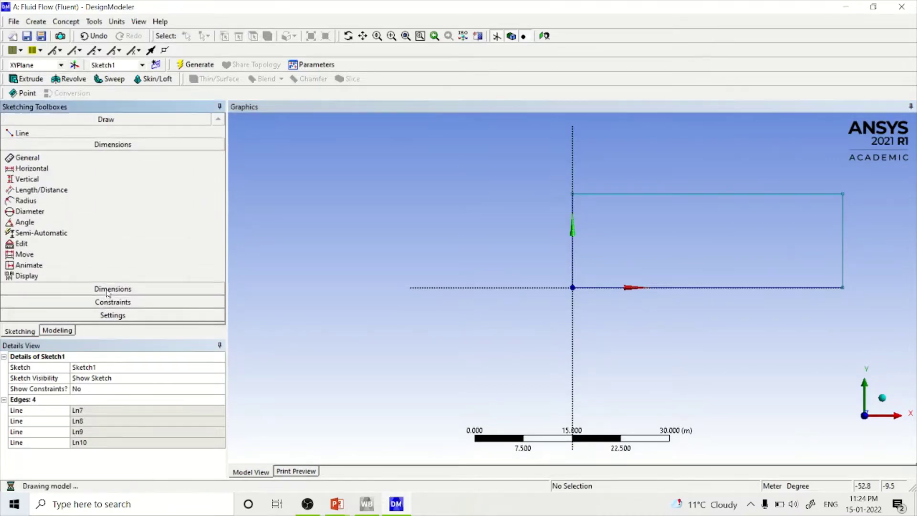
click(35, 173)
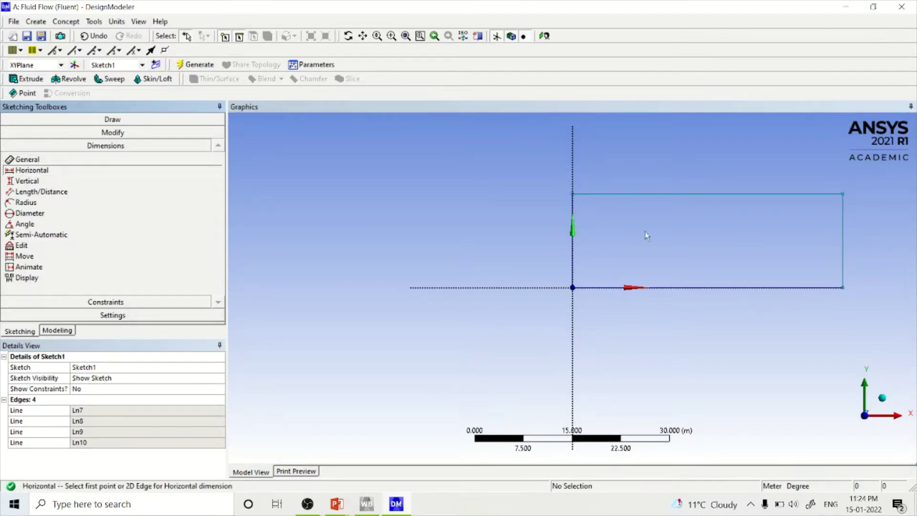
click(574, 288)
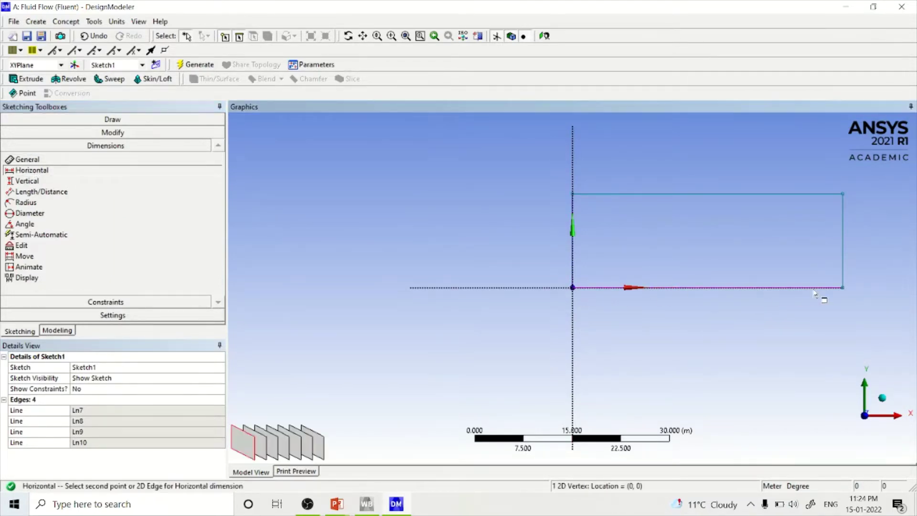
click(843, 289)
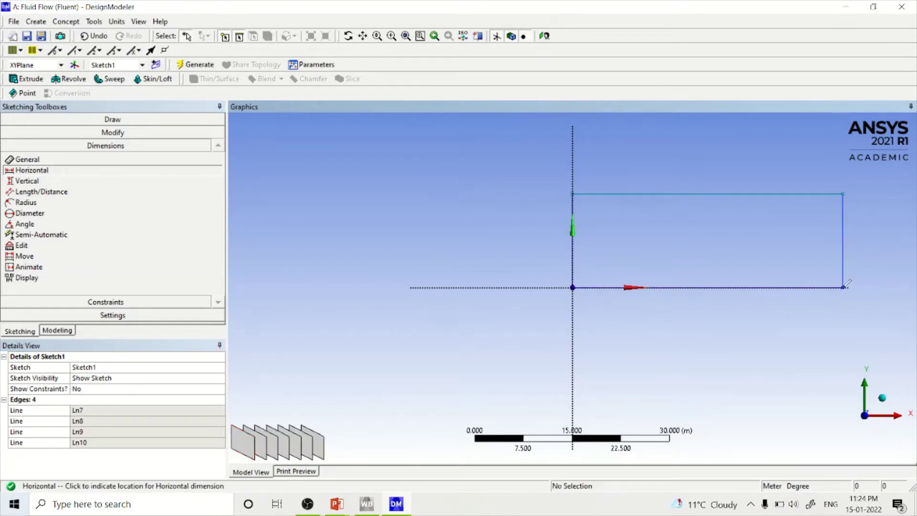
click(841, 346)
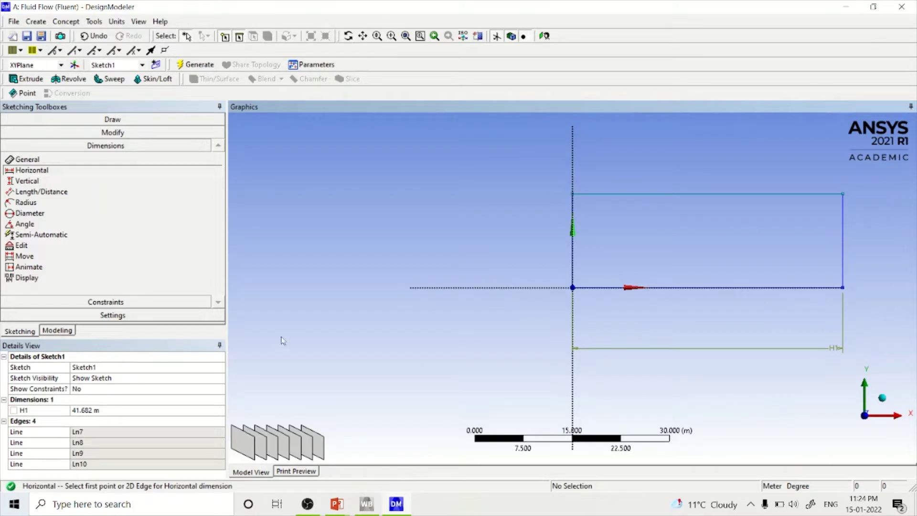
click(28, 181)
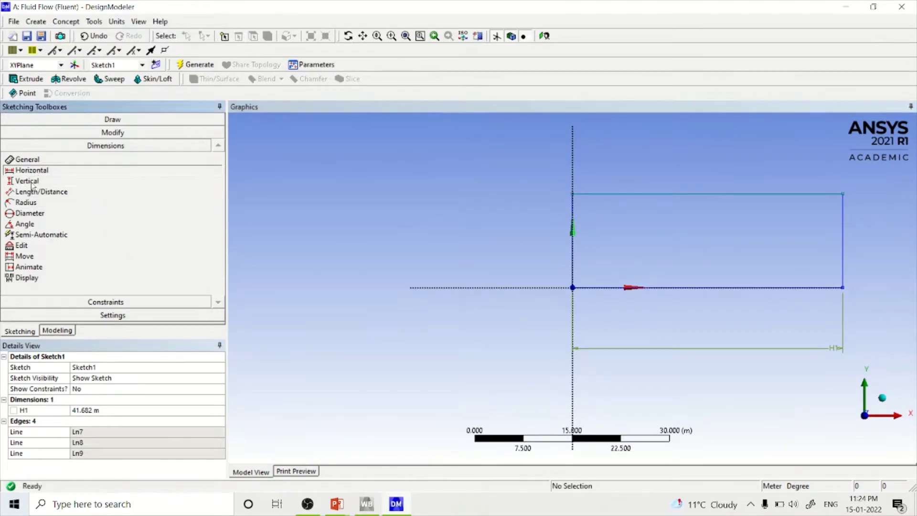
click(572, 288)
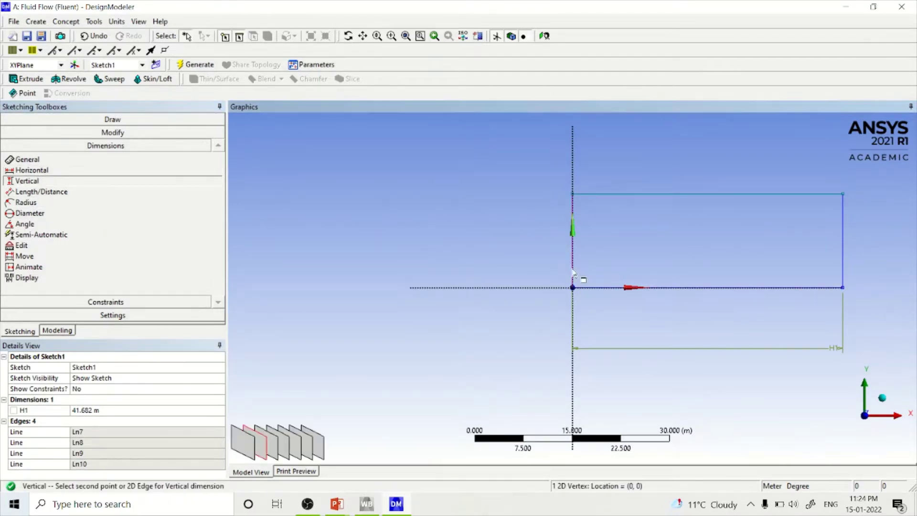
click(573, 194)
click(411, 203)
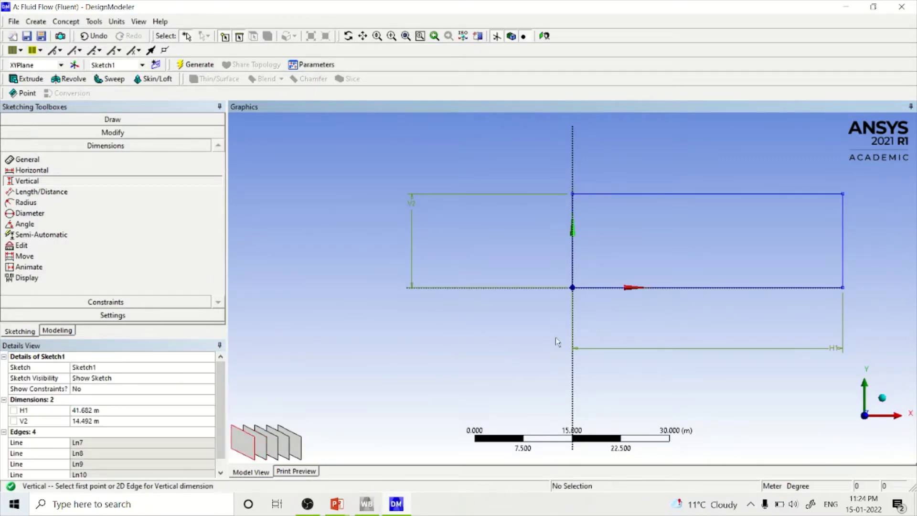
Set the rectangle's horizontal length to 100 m and its vertical height to 20 m.
click(123, 411)
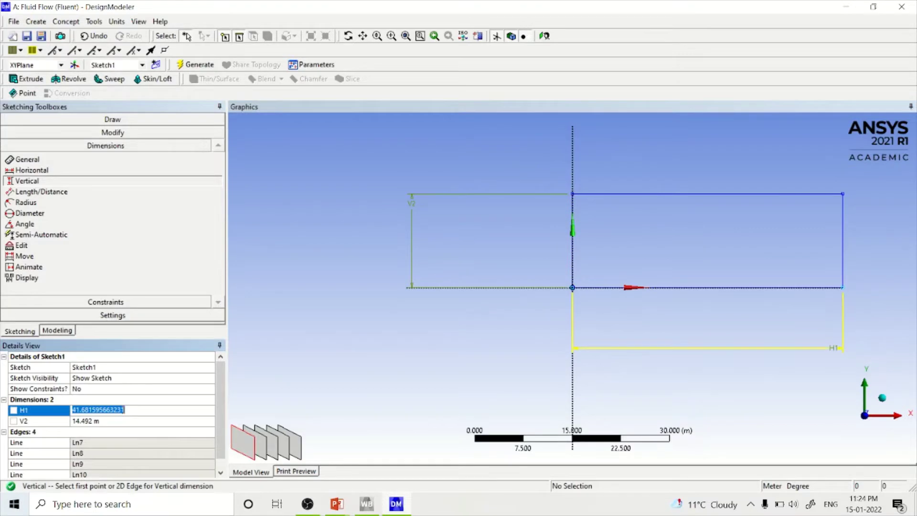
text(10)
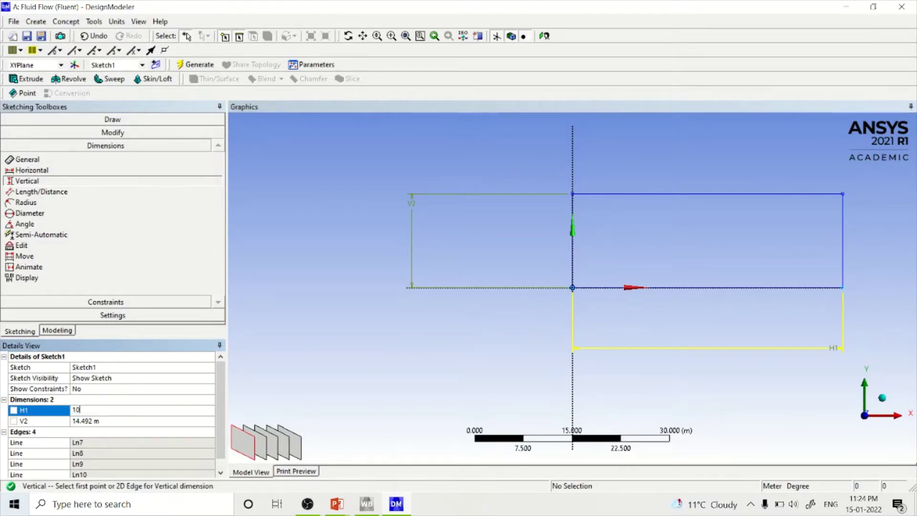
text(0)
click(113, 422)
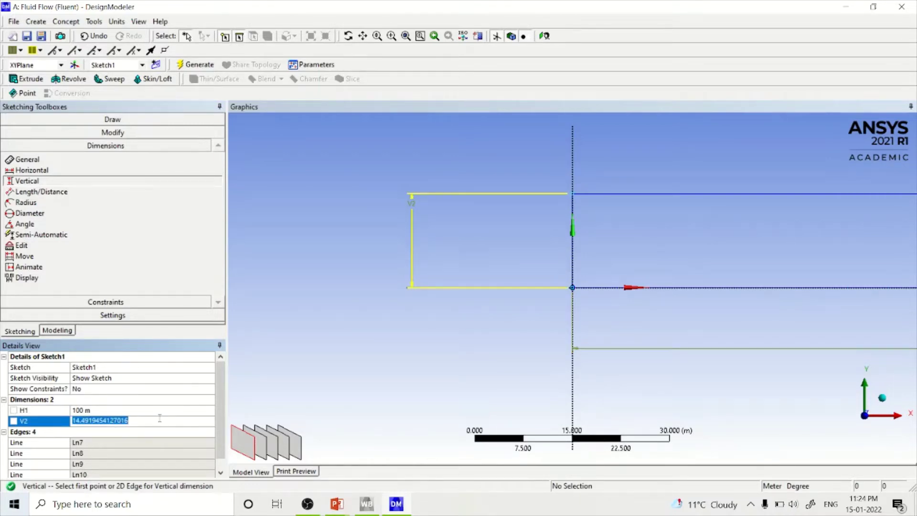
text(20)
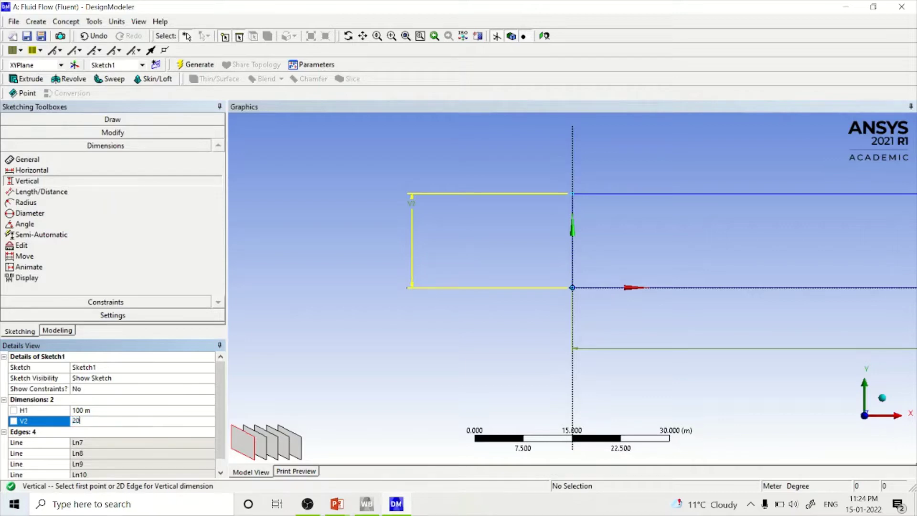
click(170, 435)
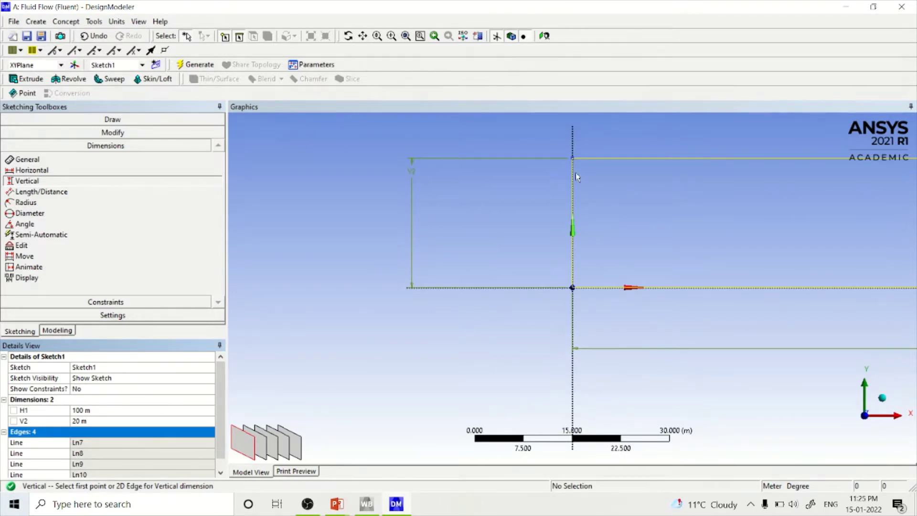
Set the rectangle's horizontal length to 0.1 m and its vertical height to 0.02 m.
click(405, 37)
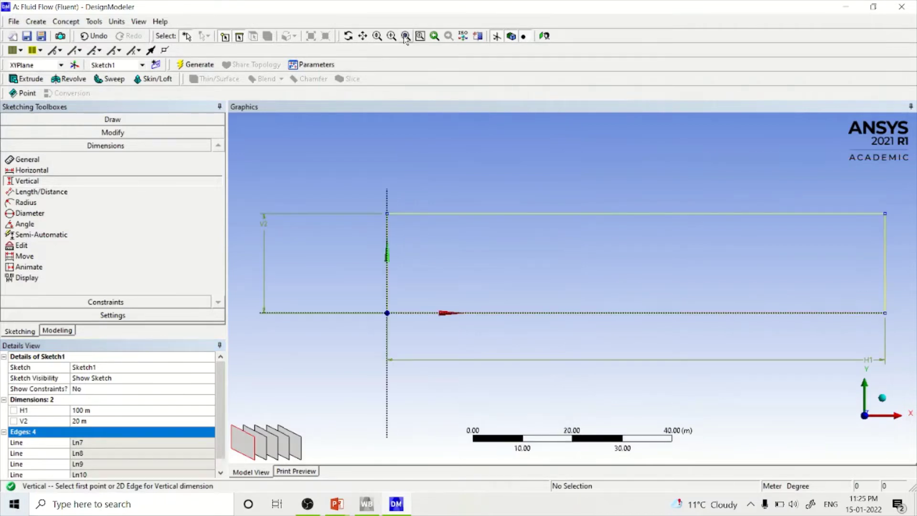
click(93, 409)
click(93, 409)
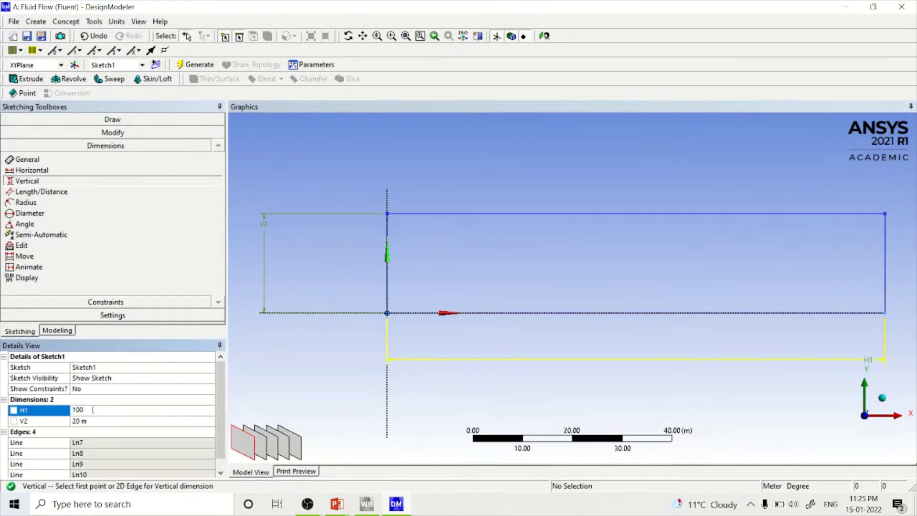
double_click(84, 409)
text(0.1)
double_click(94, 420)
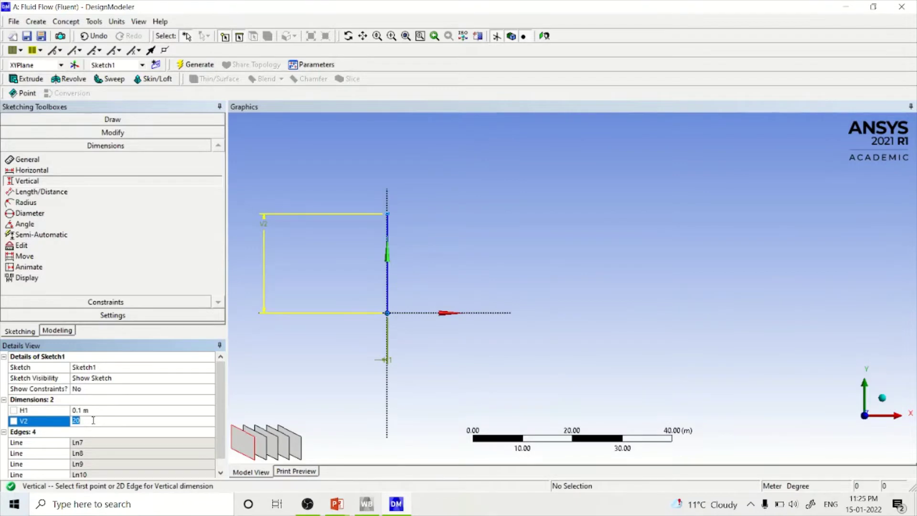
text(0.02)
key(Return)
click(156, 410)
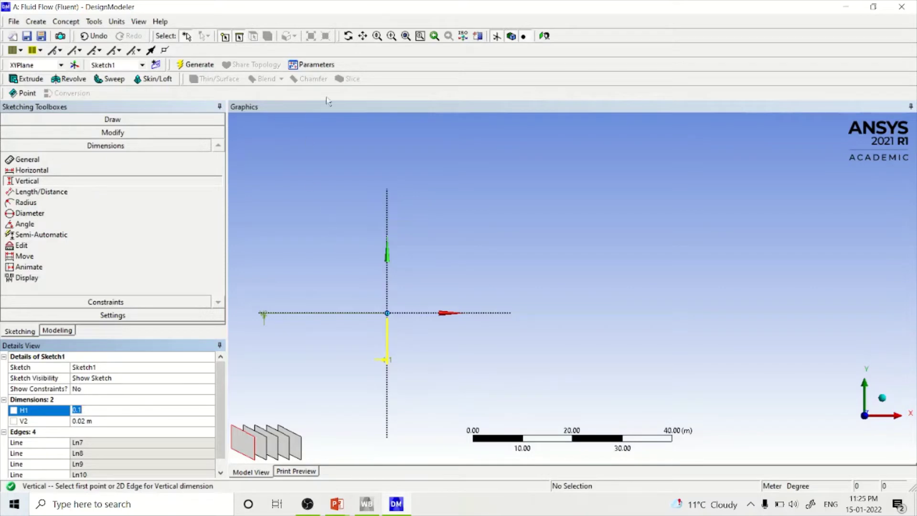
Leave sketching, select the rectangle sketch under the XY plane and generate the model.
click(389, 39)
drag(382, 310, 394, 317)
drag(639, 263, 699, 287)
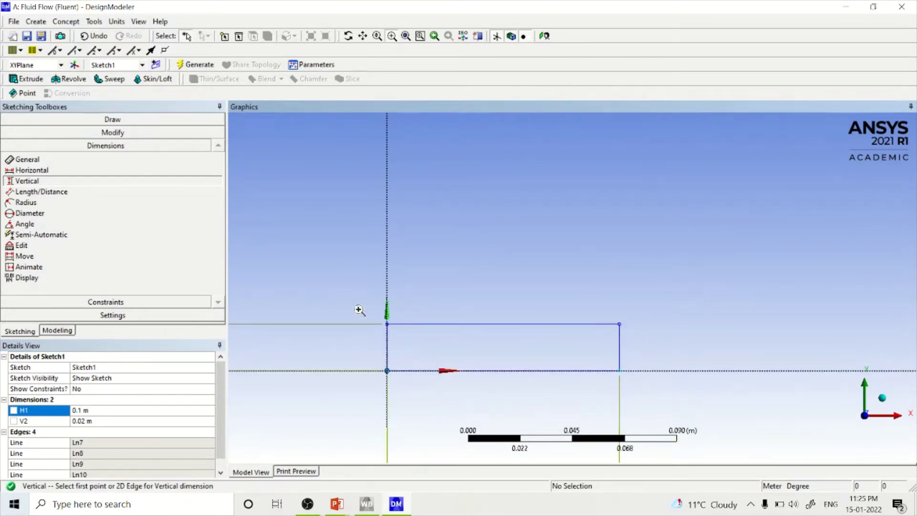
drag(385, 308, 648, 391)
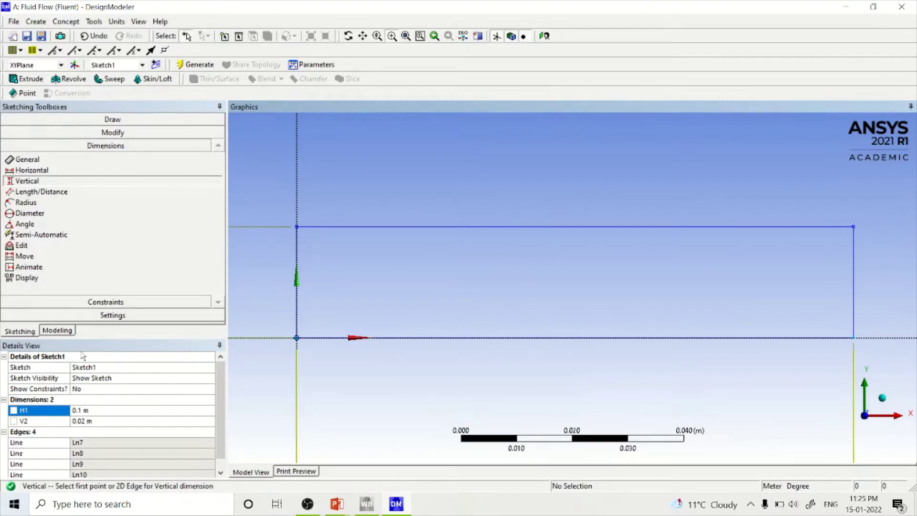
click(56, 331)
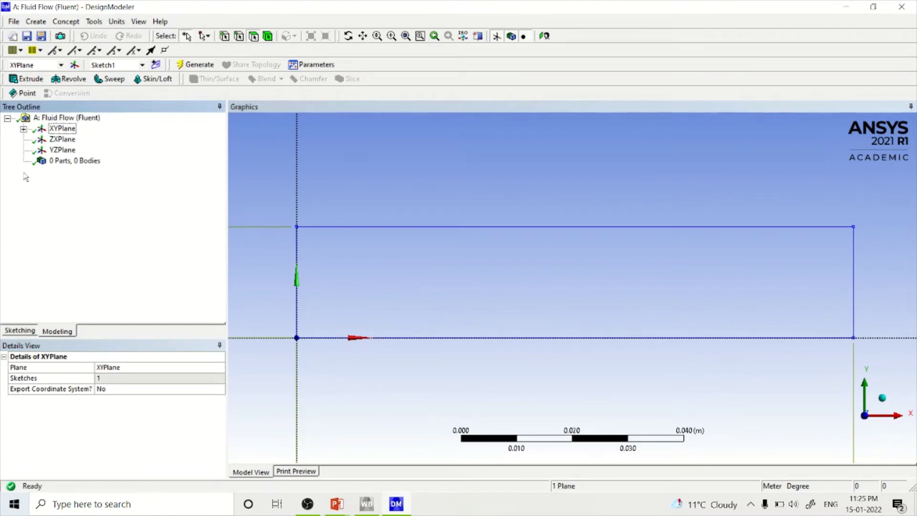
click(62, 129)
click(23, 129)
click(76, 139)
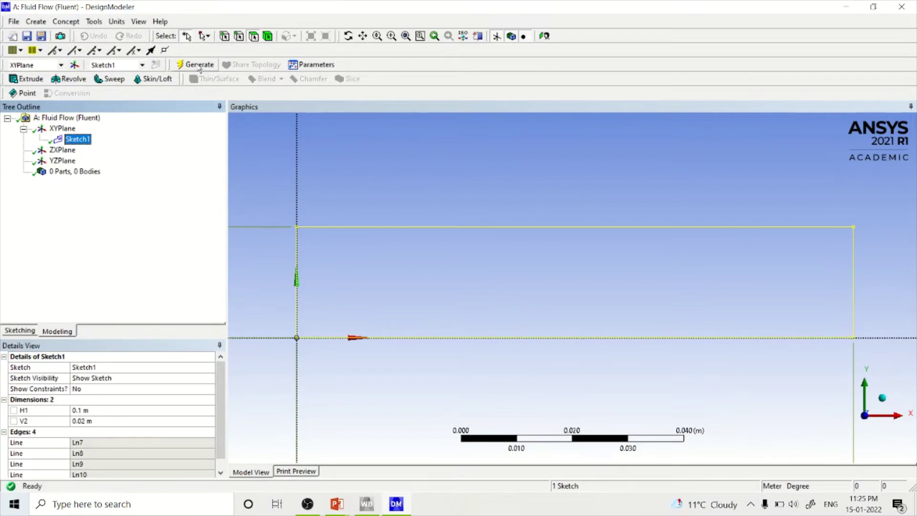
click(199, 66)
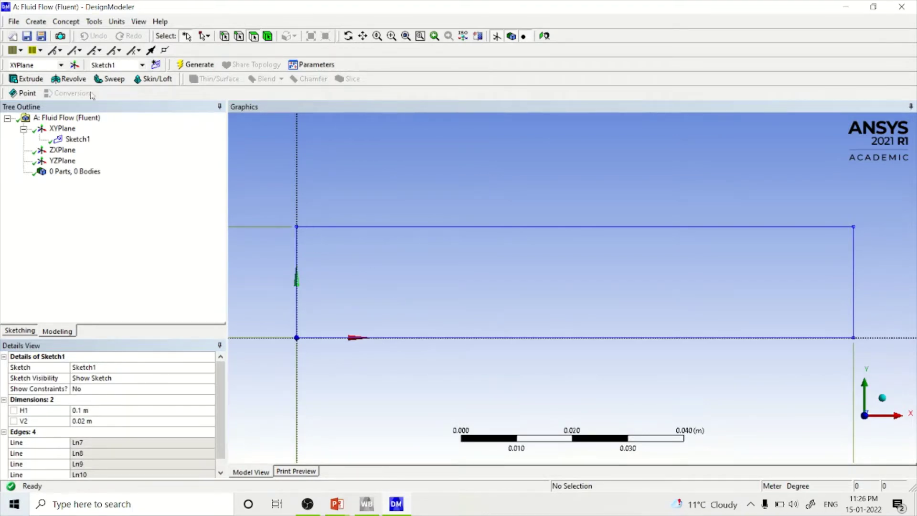
Create a surface from the rectangle sketch on the XY plane, adding material, and generate it.
click(67, 24)
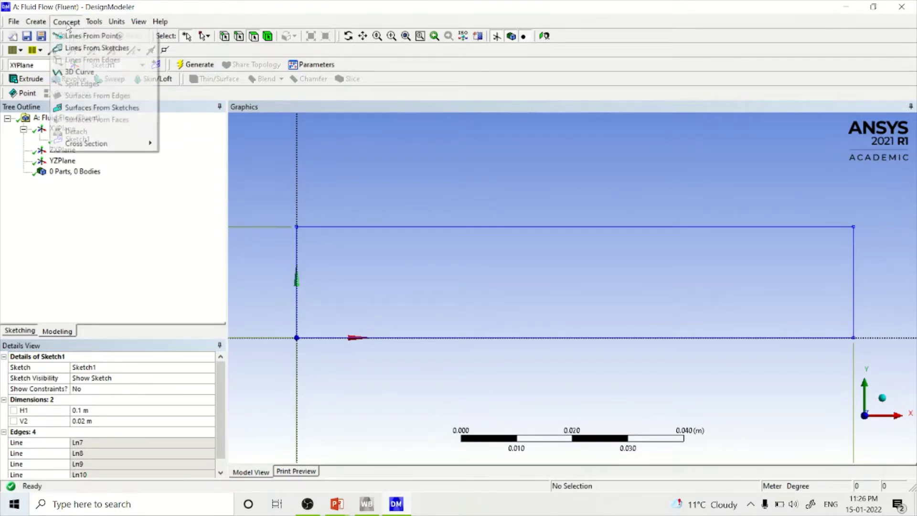
click(69, 108)
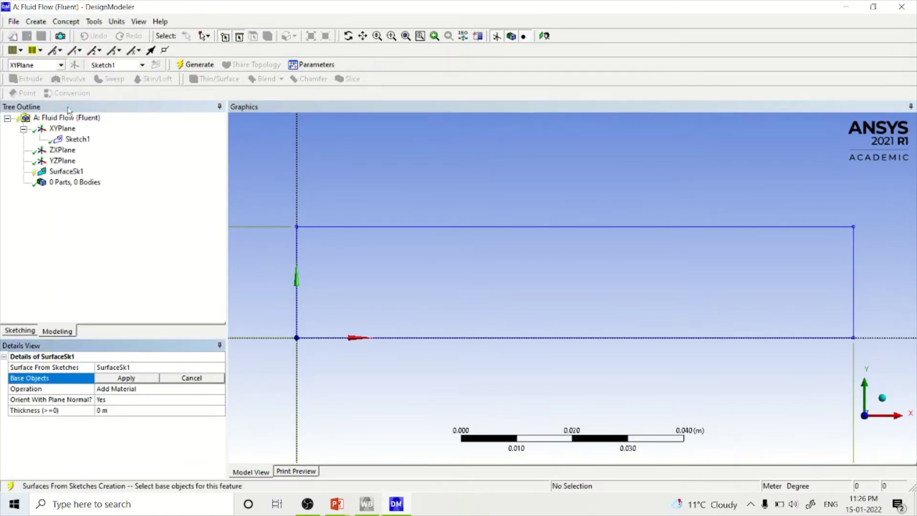
click(75, 139)
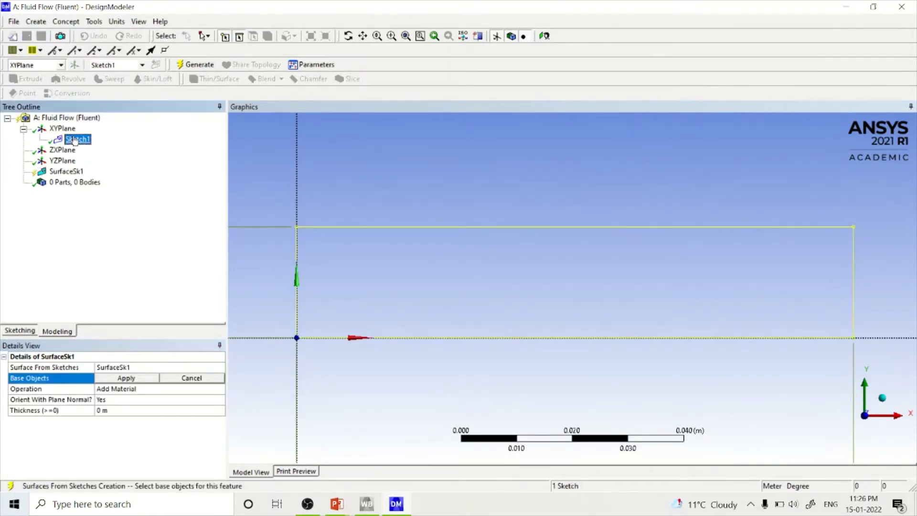
click(126, 378)
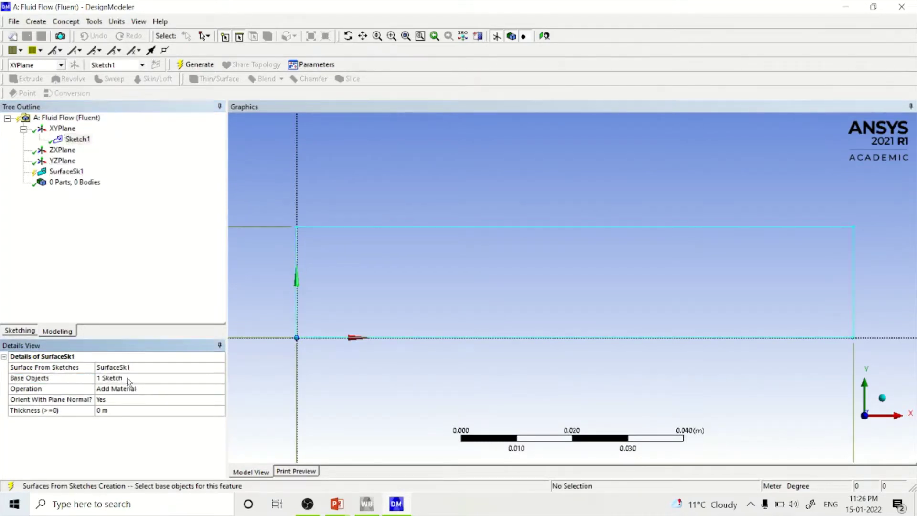
click(197, 65)
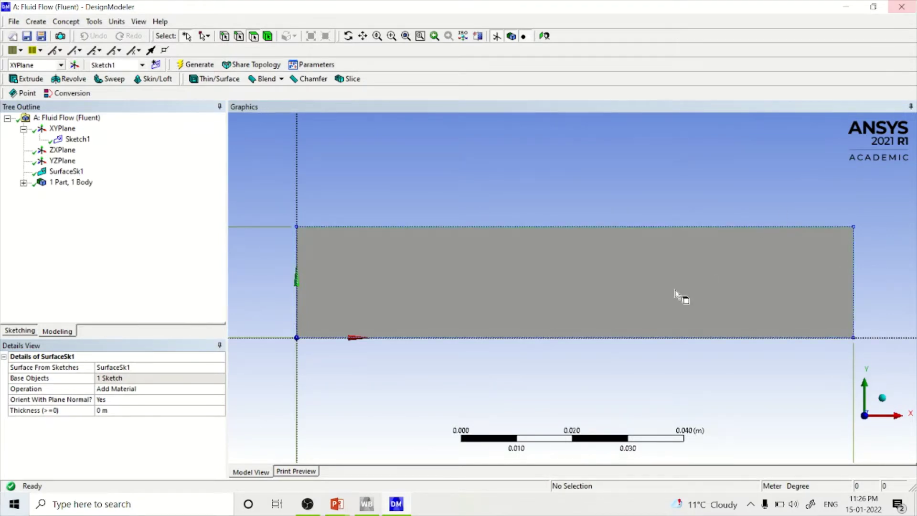
Close the geometry editor and open the Mesh cell of the Fluid Flow (Fluent) system.
mouse_move(394, 502)
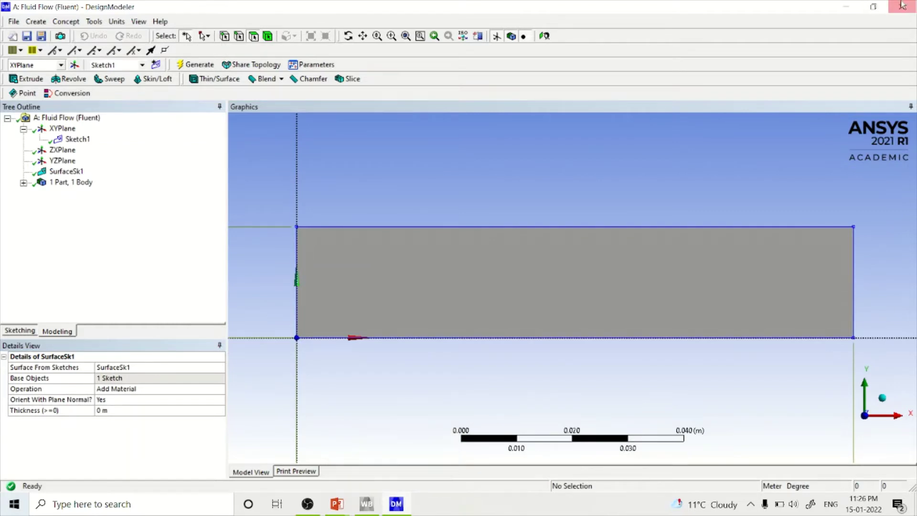
key(ctrl+s)
key(alt+F4)
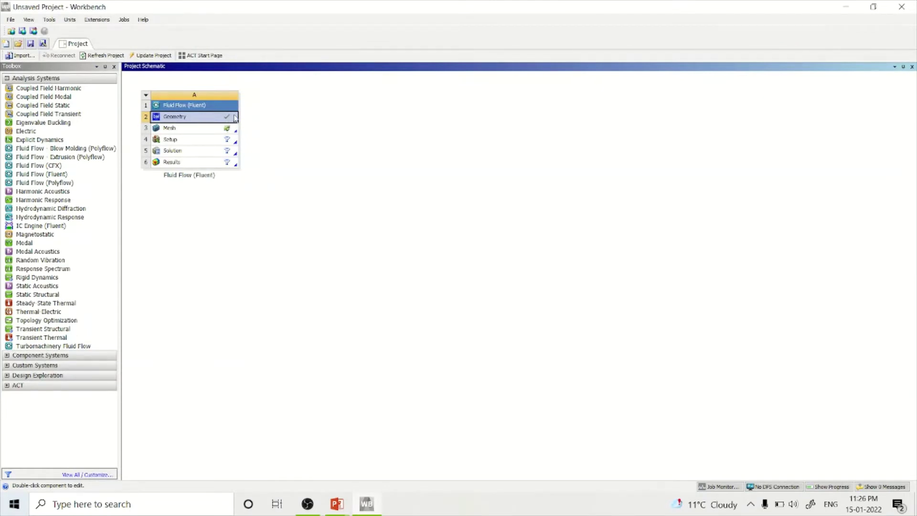
click(195, 133)
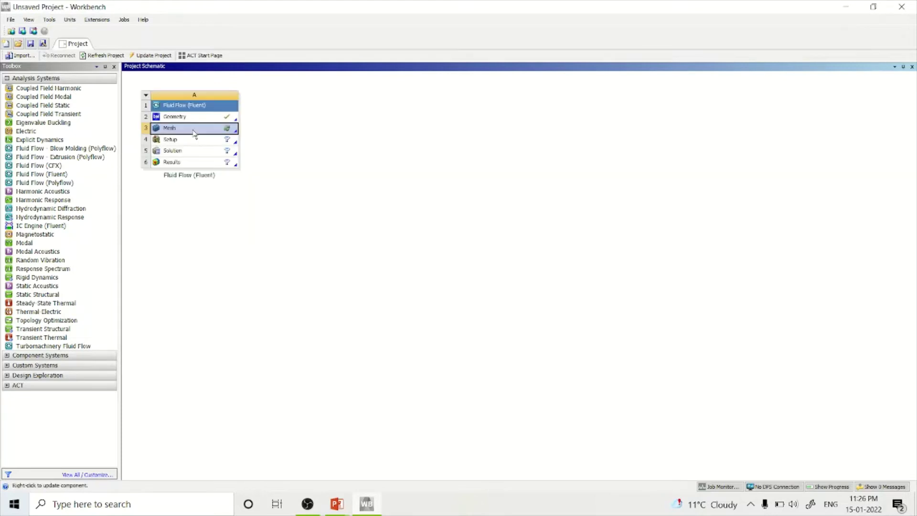
double_click(194, 133)
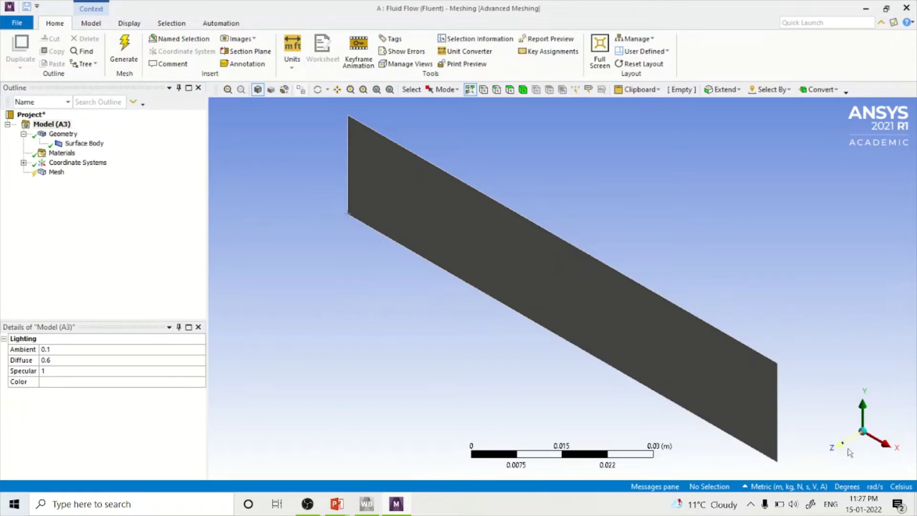
View the surface along the Z axis and create the named selection Inlet on its left vertical edge.
click(838, 445)
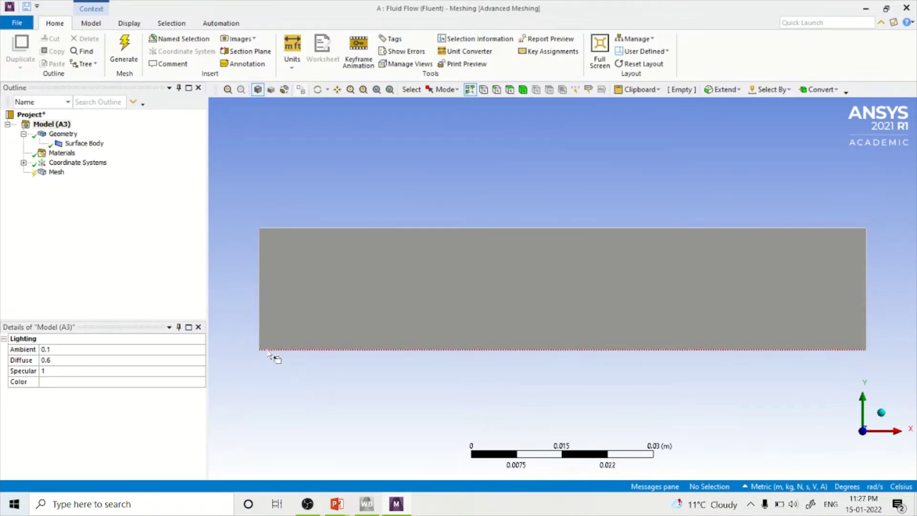
click(497, 91)
click(260, 262)
right_click(259, 262)
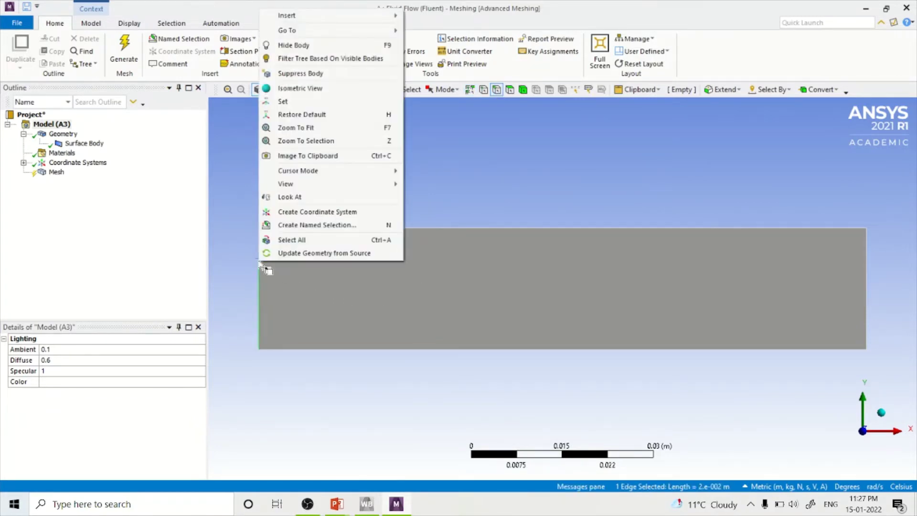
click(284, 227)
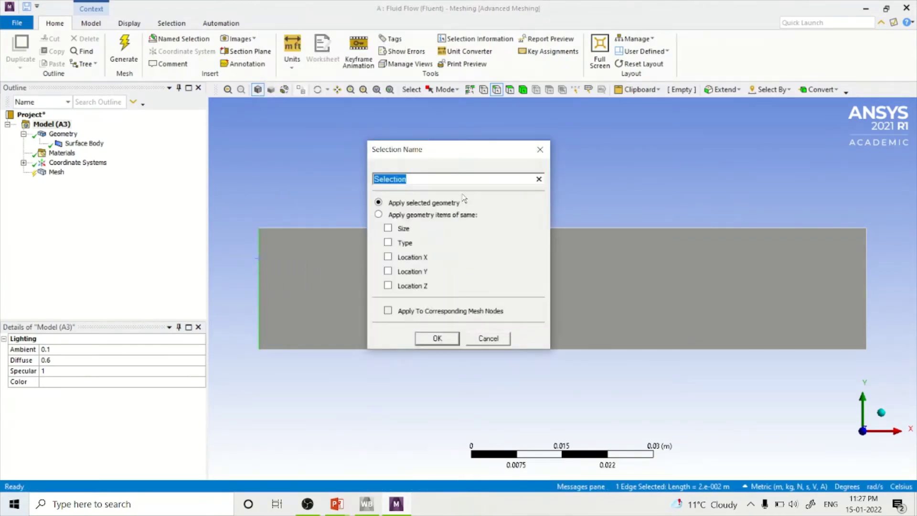
text(Inlet)
click(437, 338)
Create the named selection Outlet on the rectangle's right vertical edge.
click(868, 270)
right_click(869, 271)
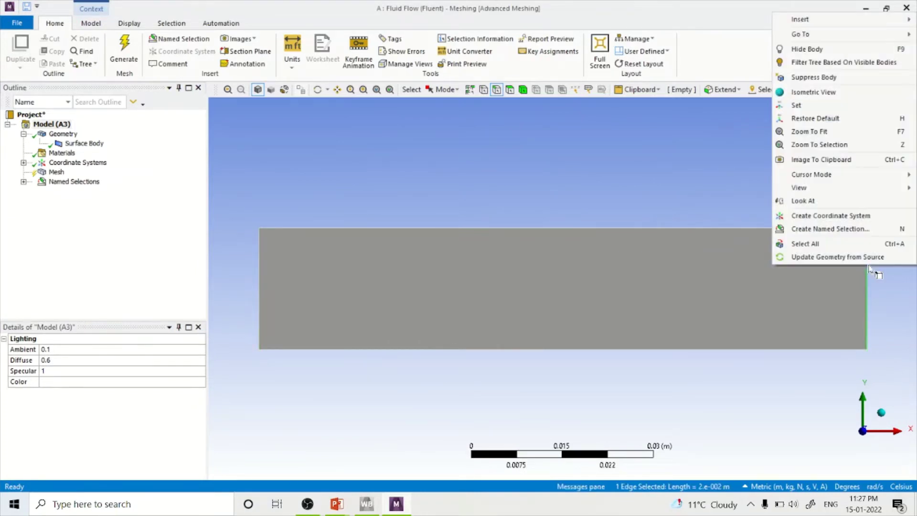
click(820, 228)
text(Outlet)
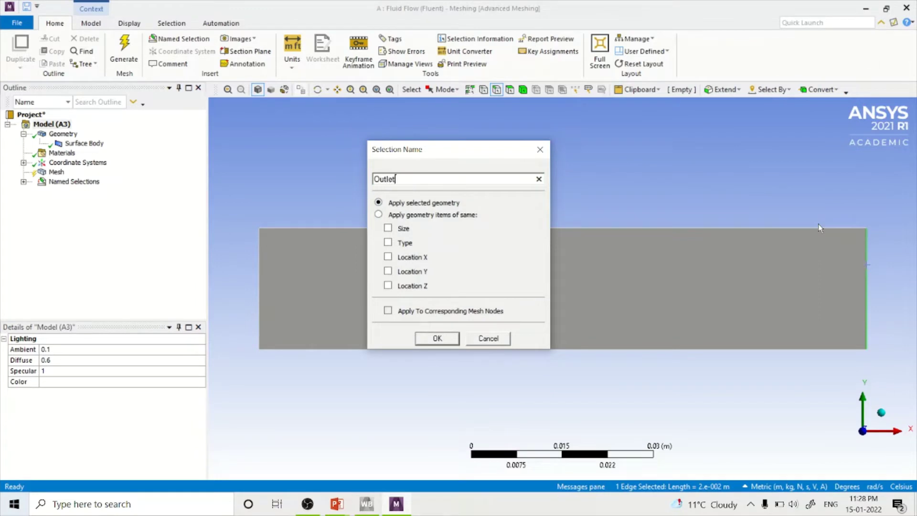
click(431, 339)
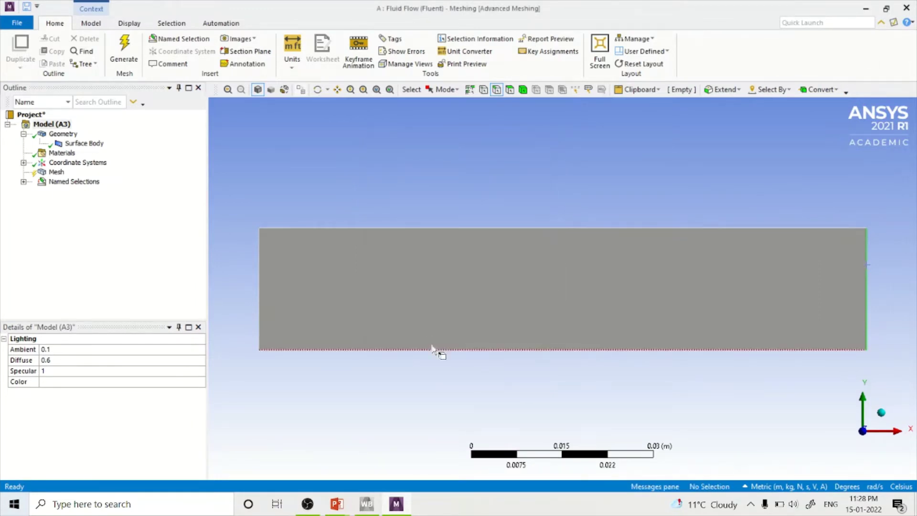
Create the named selection Axis on the rectangle's lower horizontal edge.
click(432, 349)
right_click(432, 349)
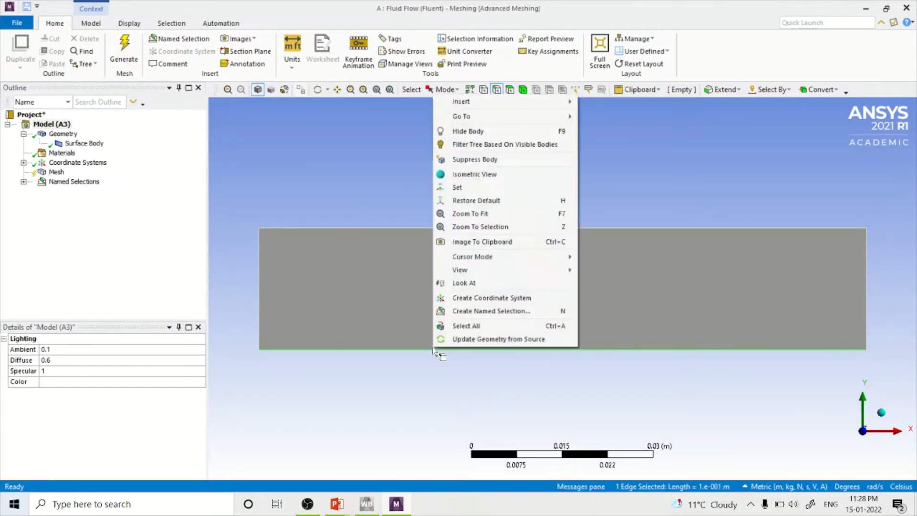
click(460, 312)
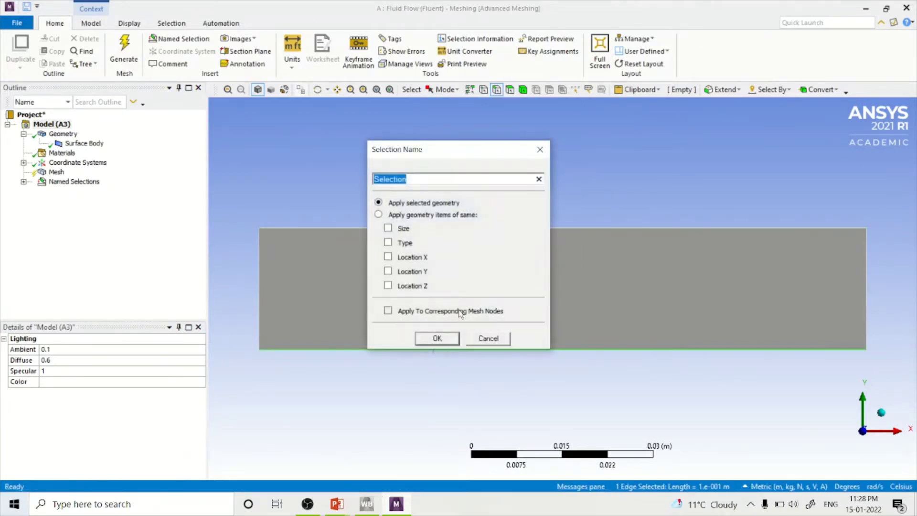
text(Axix)
double_click(395, 182)
click(394, 183)
text(sx)
double_click(403, 182)
click(403, 182)
double_click(393, 180)
text(Axis)
click(452, 337)
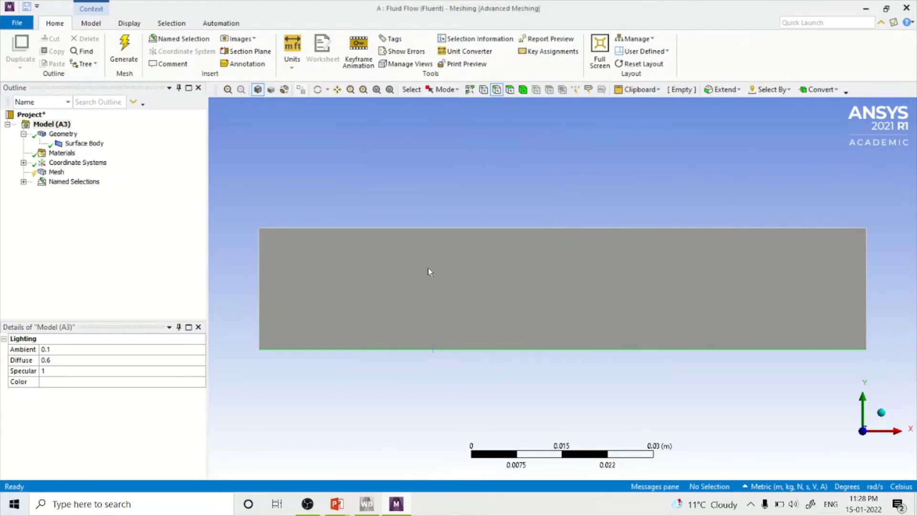
Create the named selection Wall on the rectangle's upper horizontal edge.
click(427, 230)
right_click(427, 228)
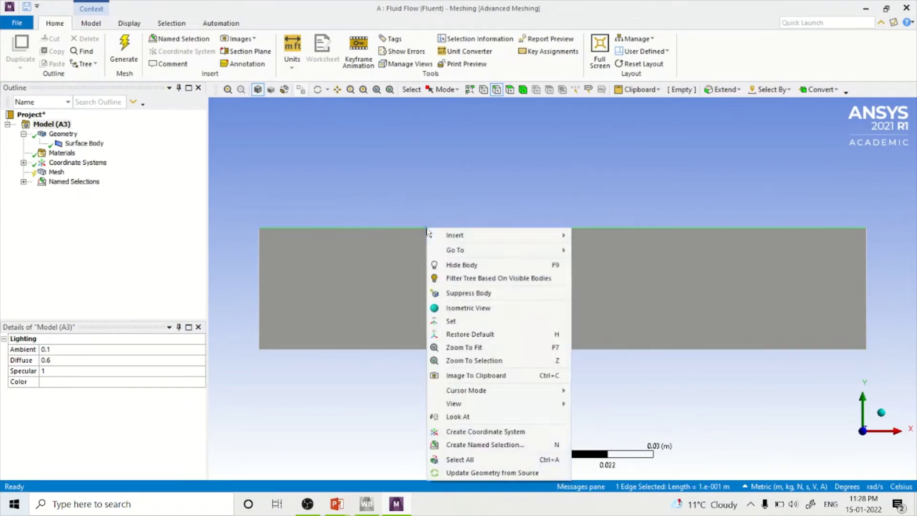
click(457, 446)
text(Wall)
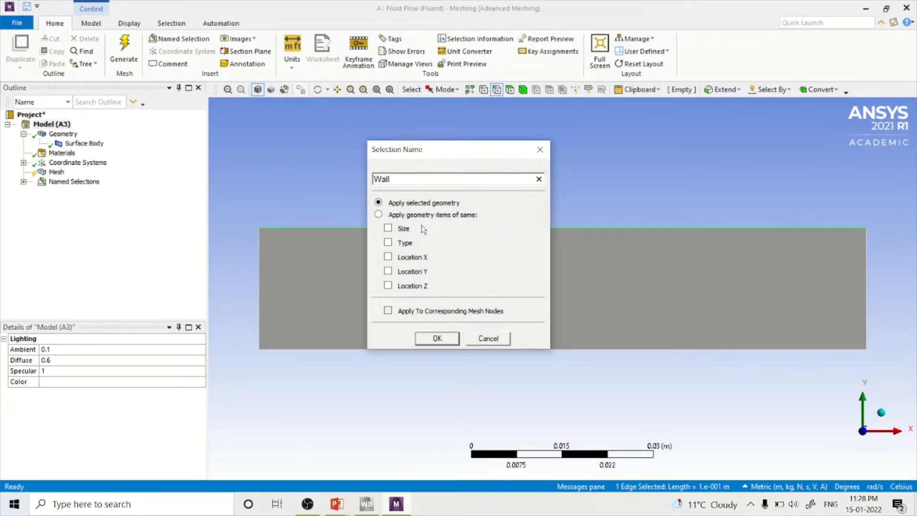
click(437, 339)
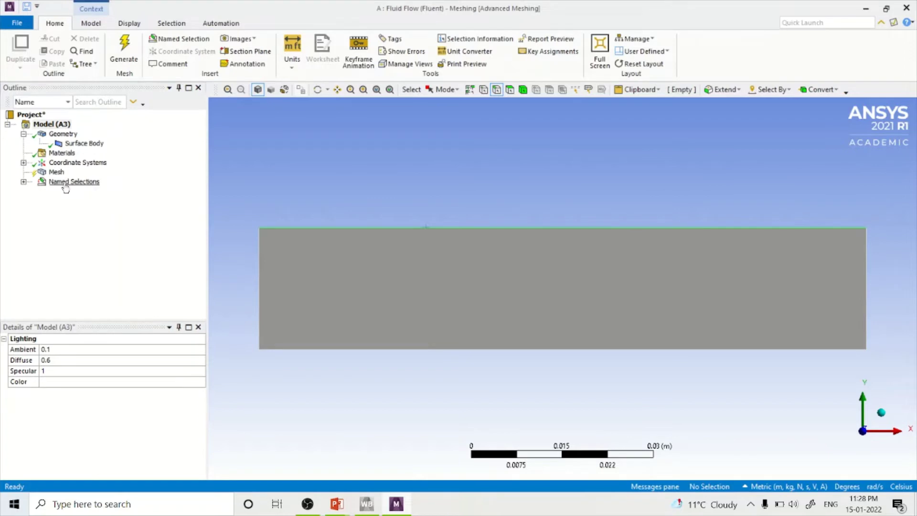
Review which edges are assigned to the Inlet, Outlet, Axis and Wall named selections.
click(24, 182)
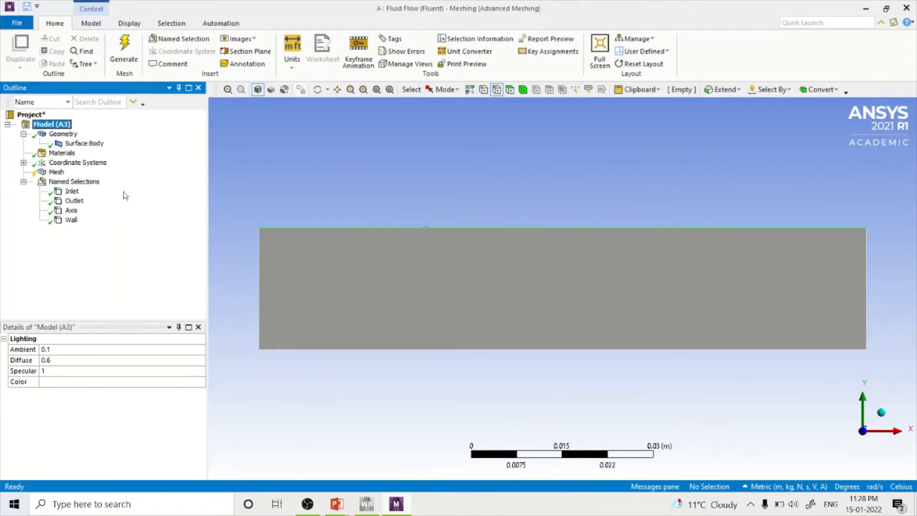
click(72, 192)
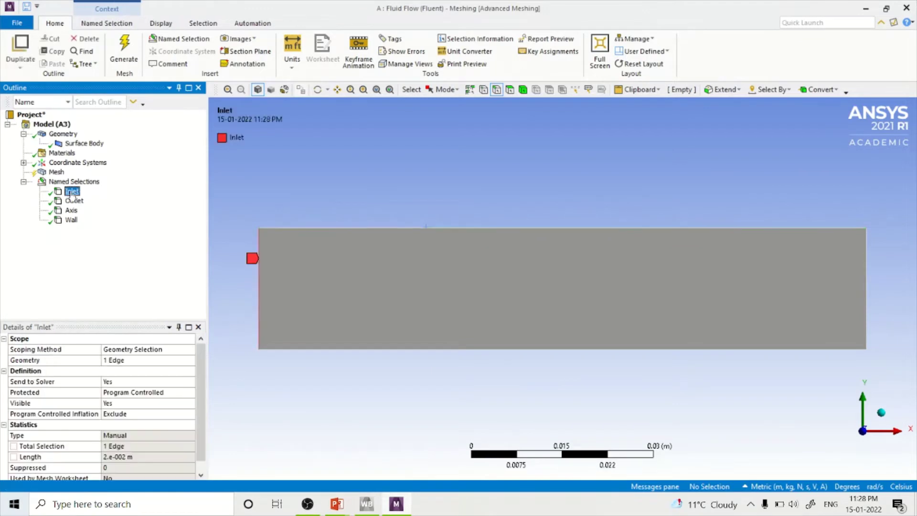
click(74, 200)
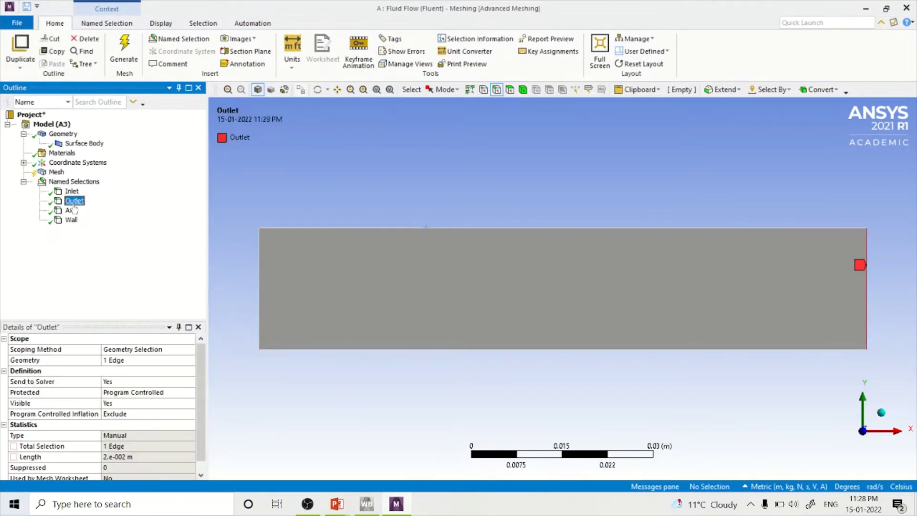
click(72, 211)
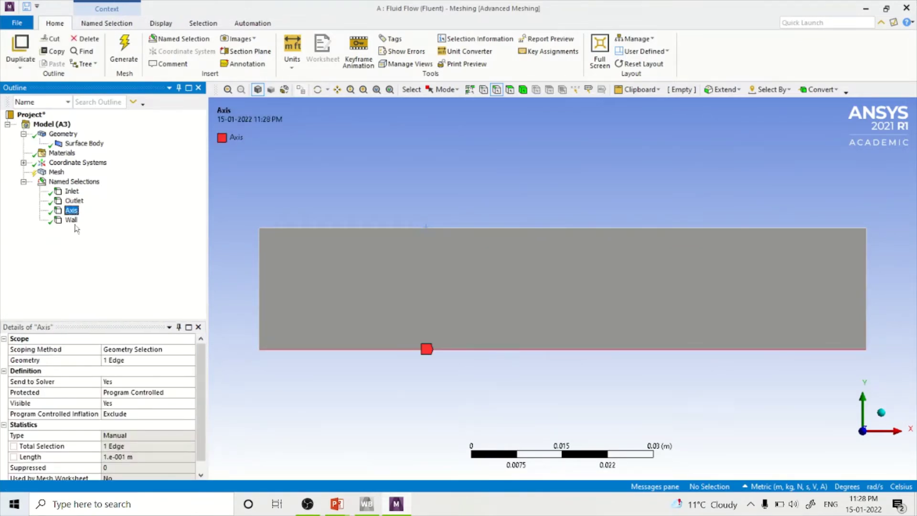
click(73, 221)
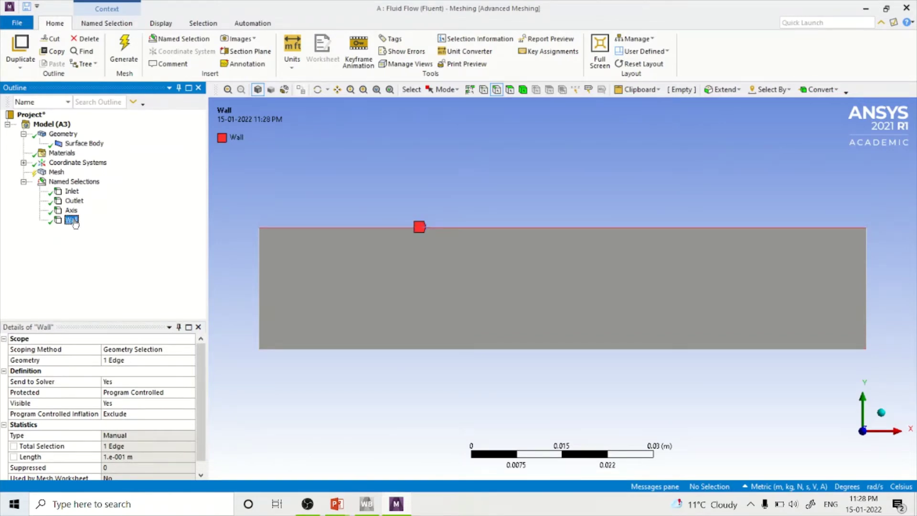
Generate the mesh with default settings and insert a sizing control scoped to the inlet and outlet edges.
click(57, 173)
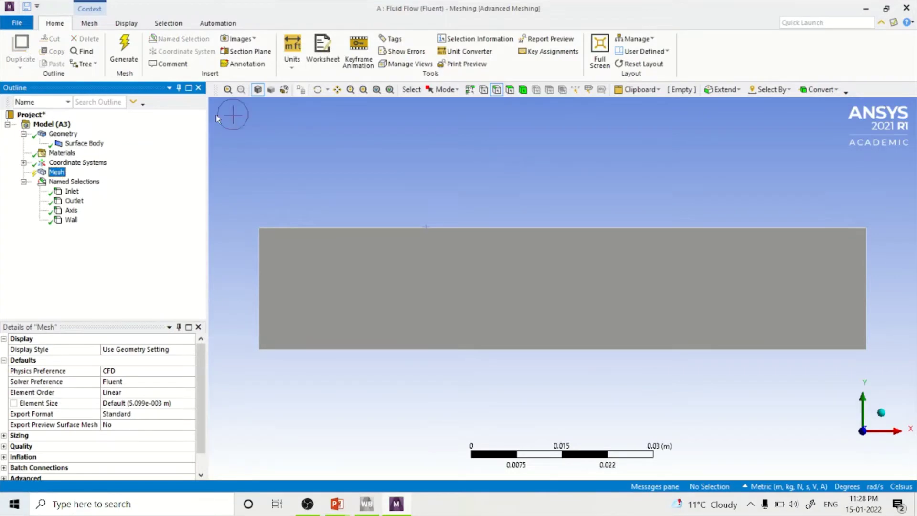
click(126, 48)
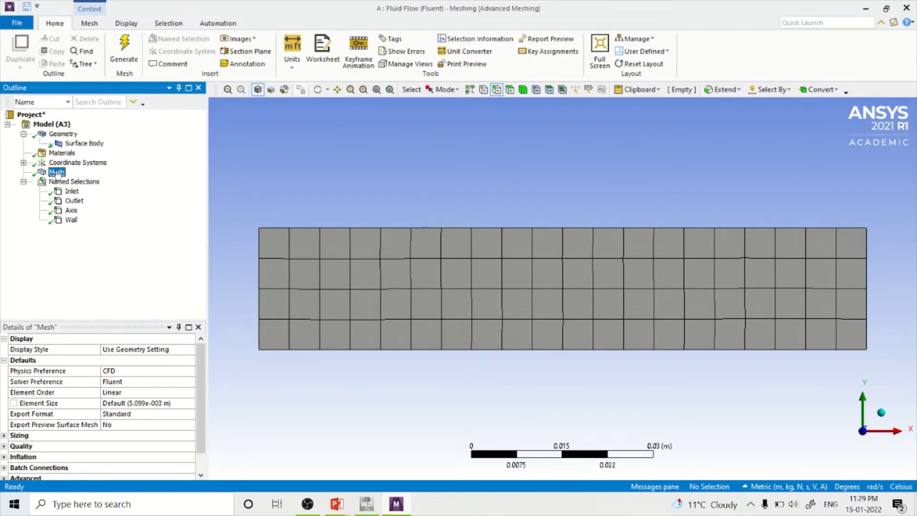
right_click(57, 175)
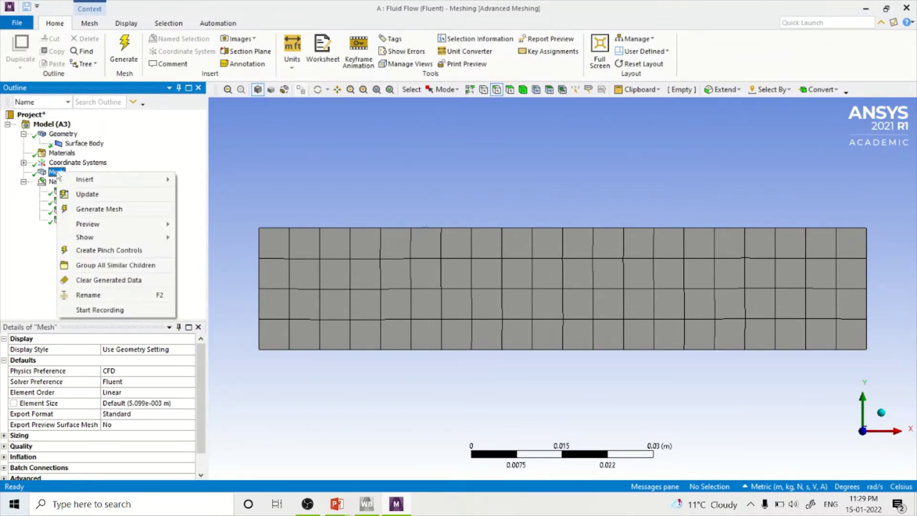
mouse_move(93, 184)
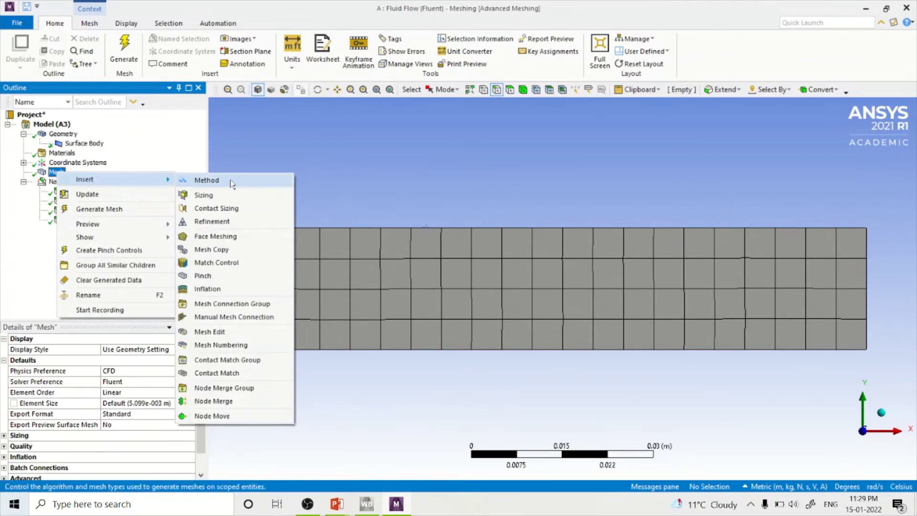
click(205, 195)
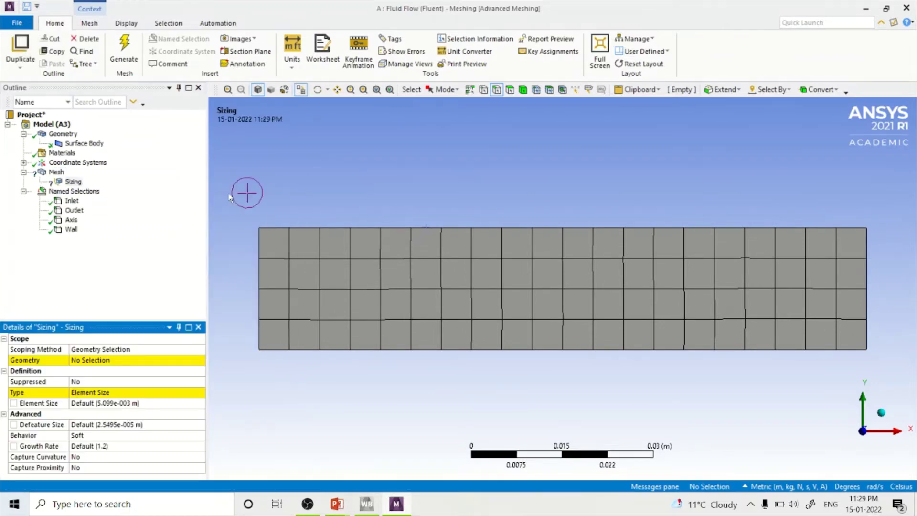
click(260, 266)
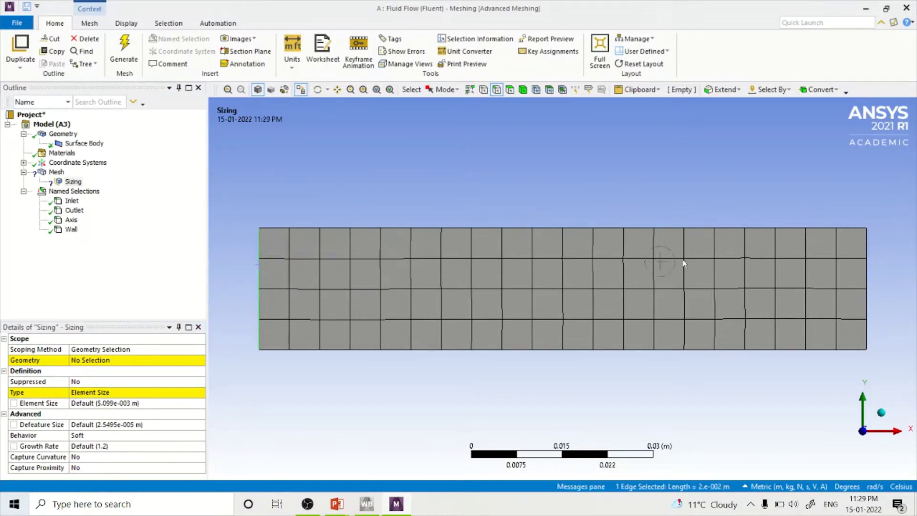
ctrl+click(867, 271)
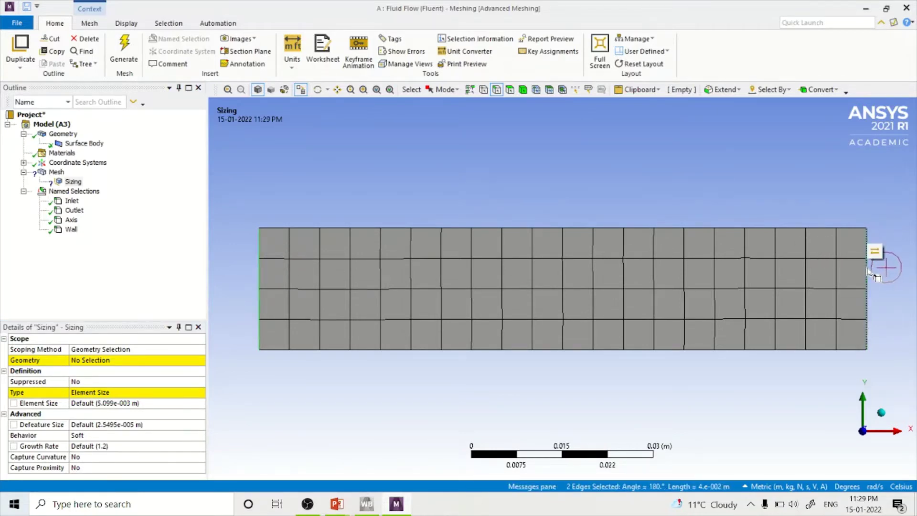
click(117, 360)
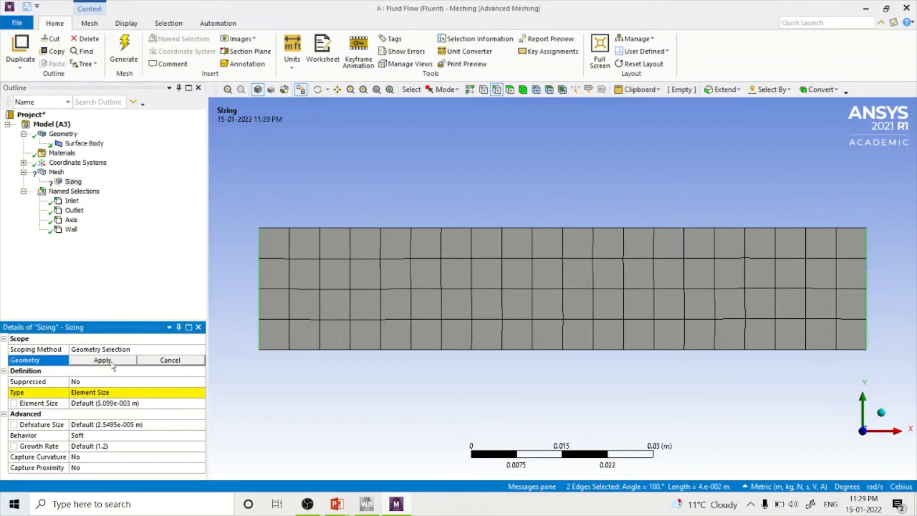
click(109, 364)
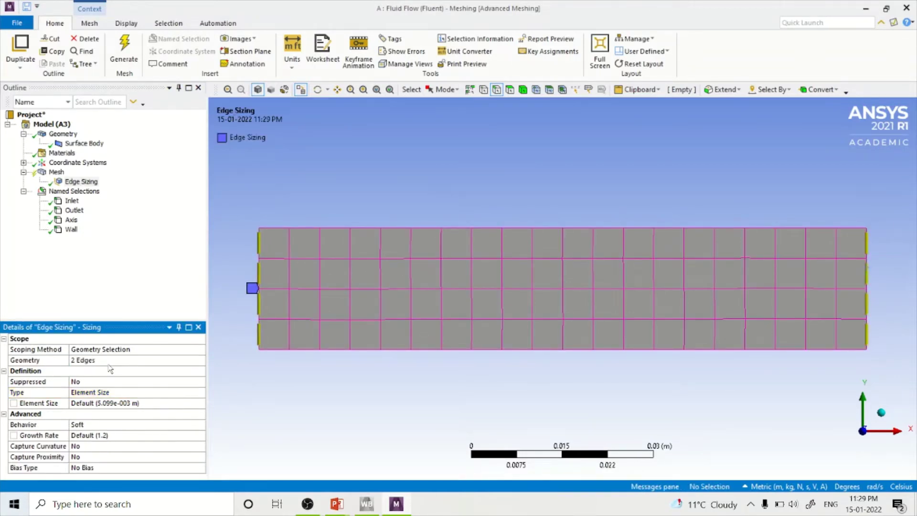
Define the inlet and outlet edge sizing by Number of Divisions, with 25 divisions and Hard behavior.
click(124, 395)
click(201, 393)
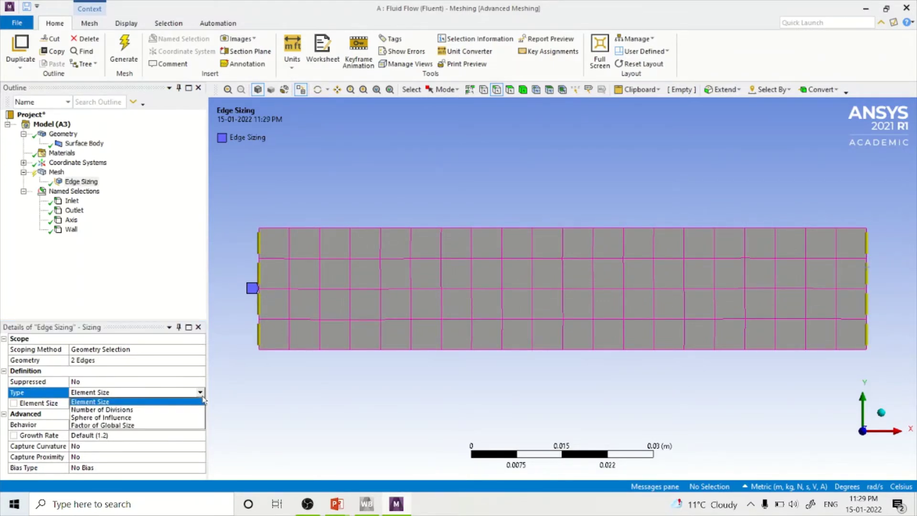
click(155, 409)
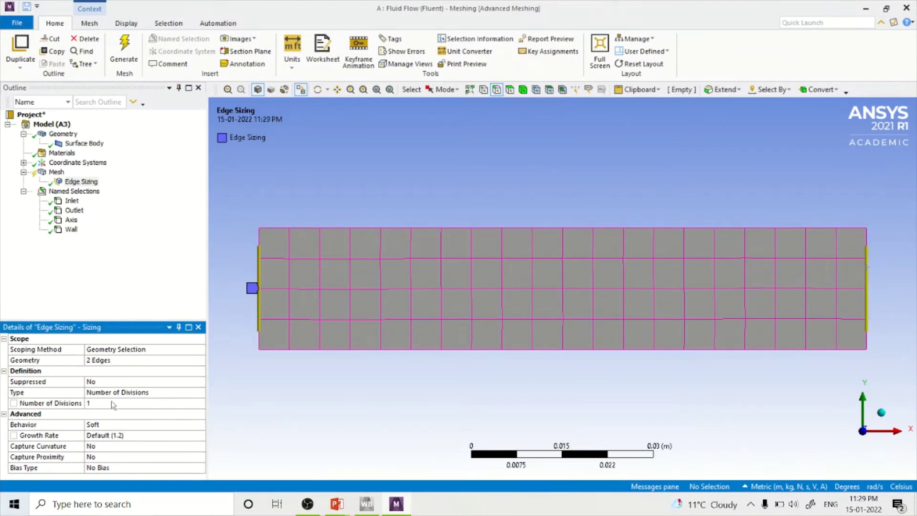
click(112, 405)
text(25)
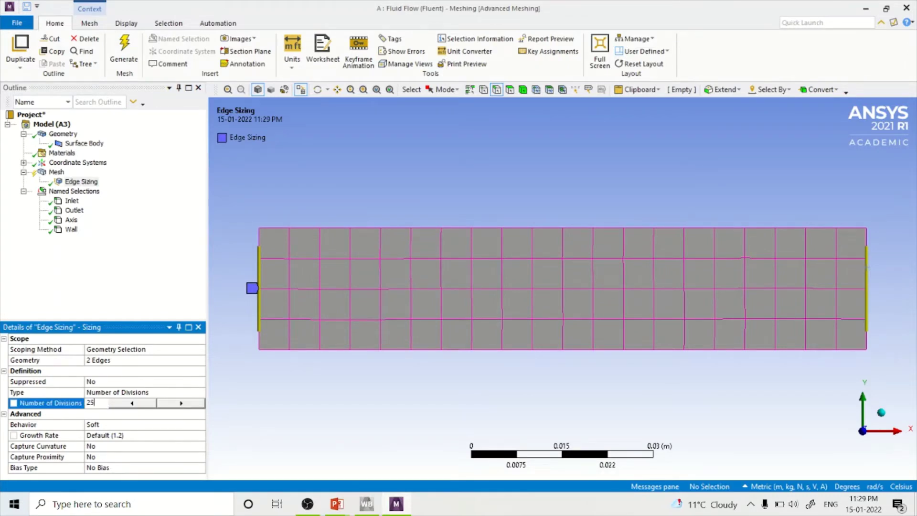
click(107, 424)
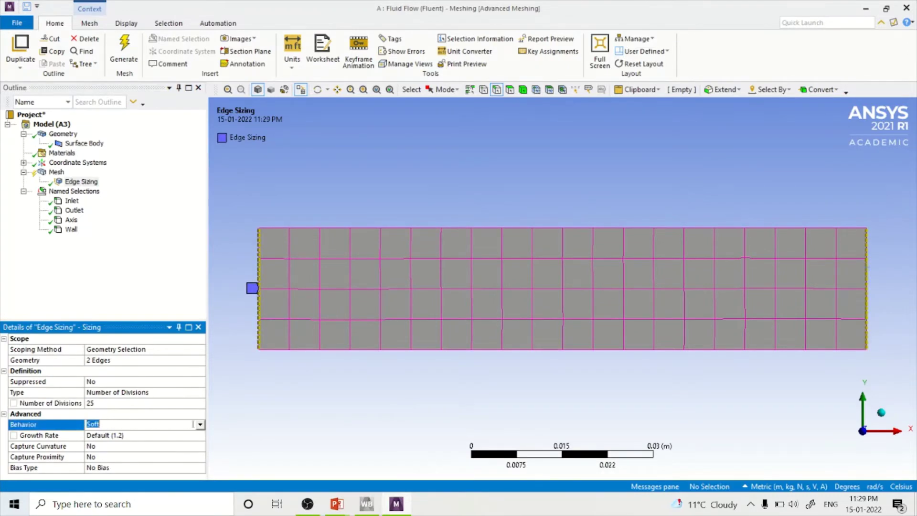
click(201, 424)
click(133, 440)
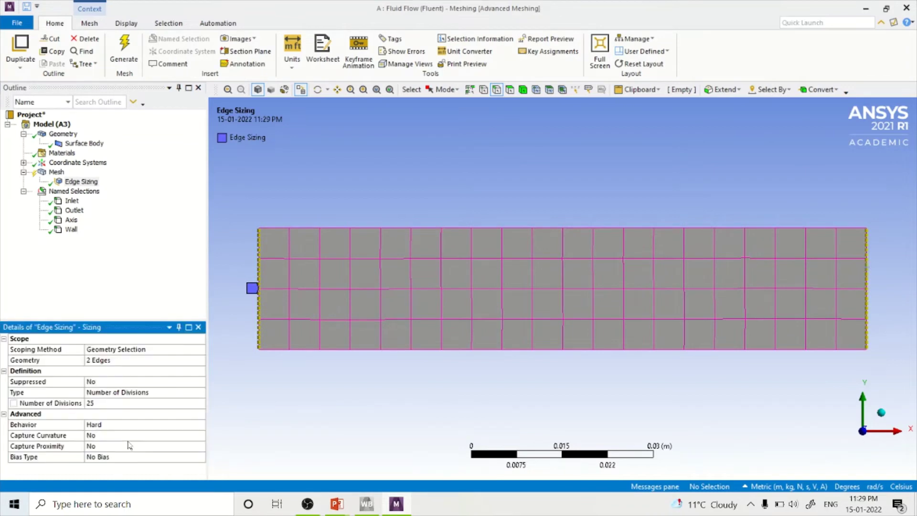
Insert a second sizing control on the mesh, scoped to the upper and lower horizontal edges.
click(55, 173)
right_click(56, 173)
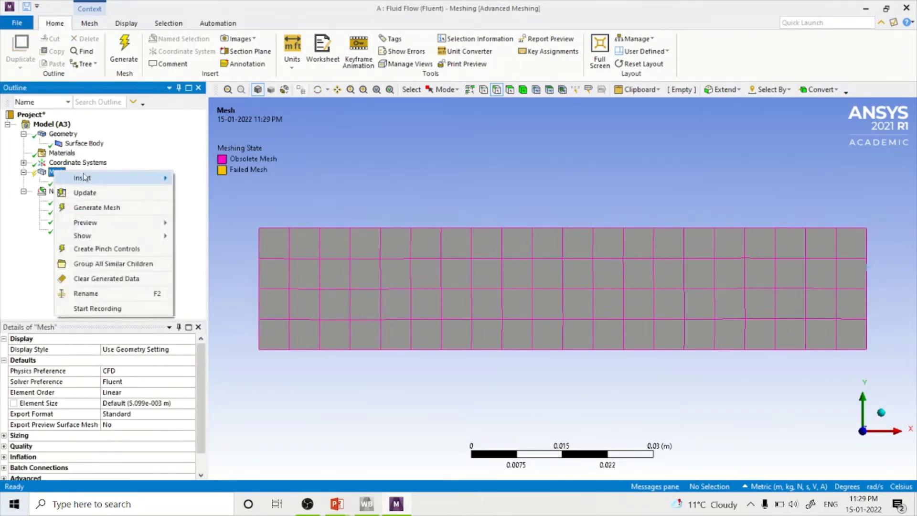
mouse_move(174, 179)
click(198, 194)
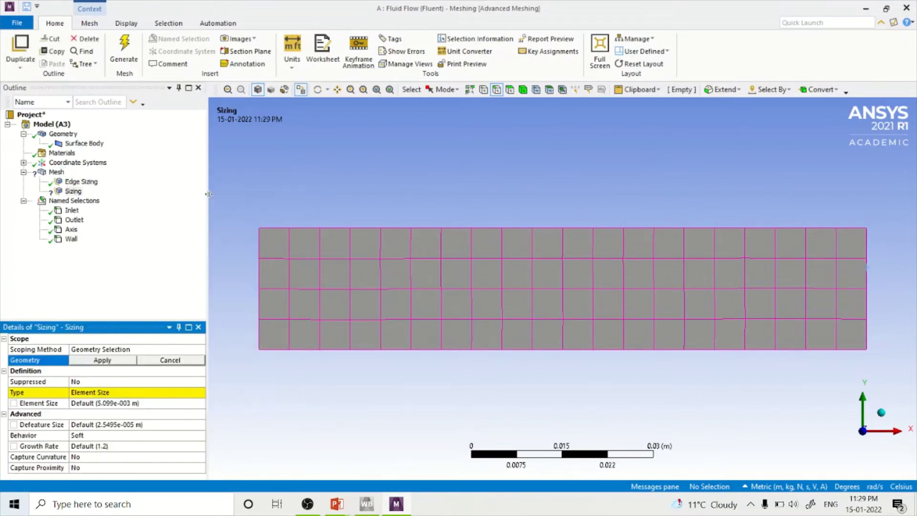
click(355, 229)
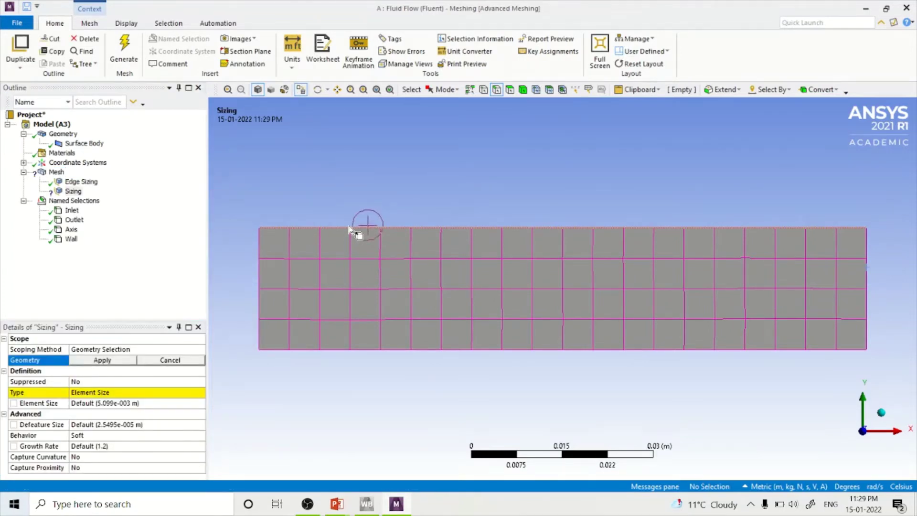
ctrl+click(372, 349)
click(101, 360)
Set the horizontal edges' sizing to 100 divisions with Hard behavior and regenerate the mesh.
click(110, 394)
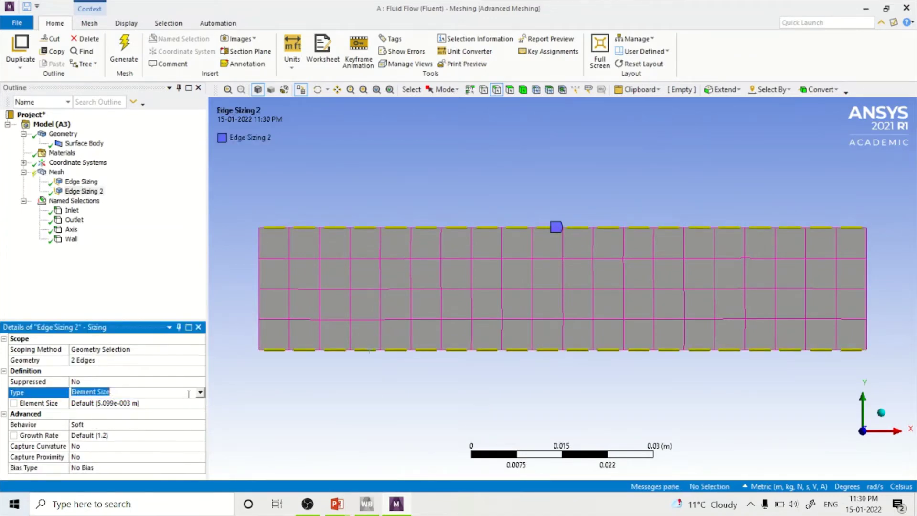
click(200, 393)
click(128, 410)
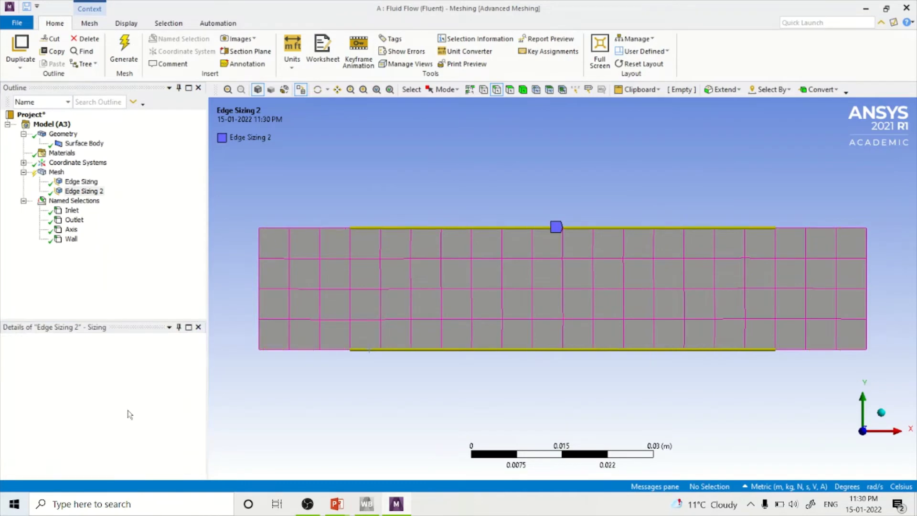
click(108, 404)
text(100)
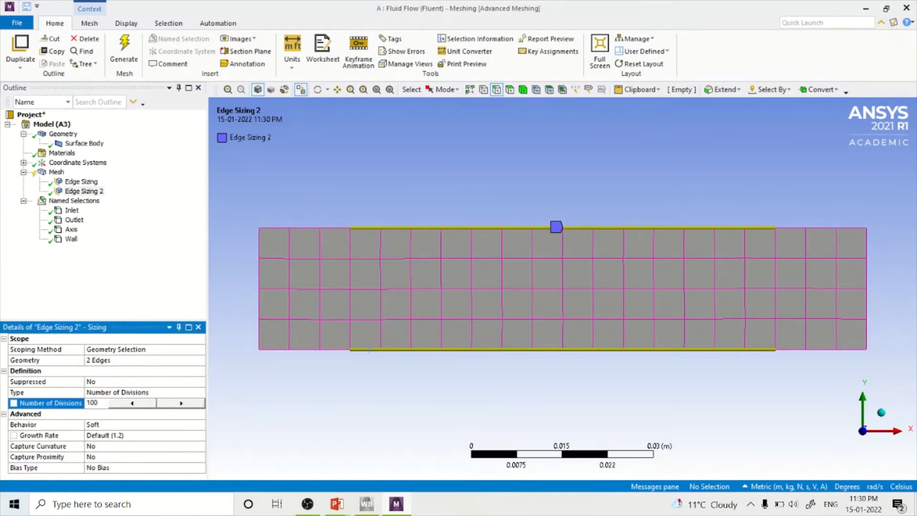
click(104, 424)
click(200, 424)
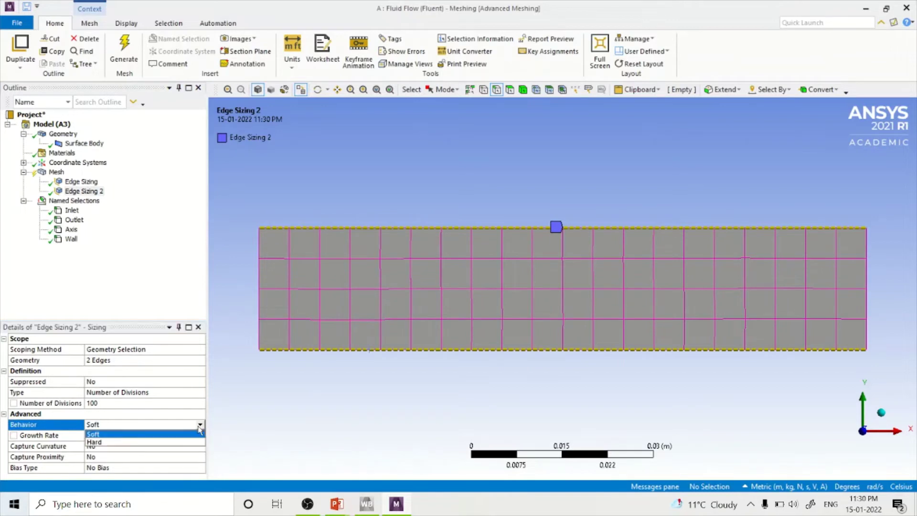
click(134, 444)
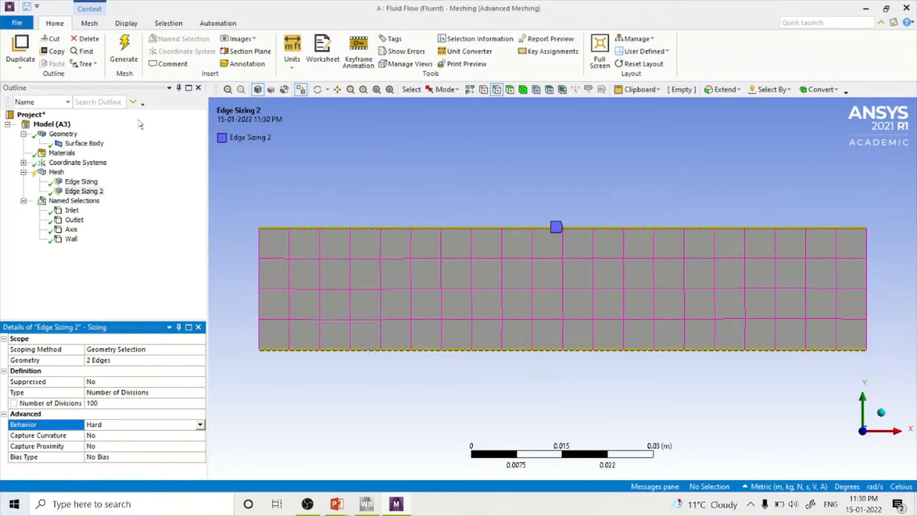
click(128, 49)
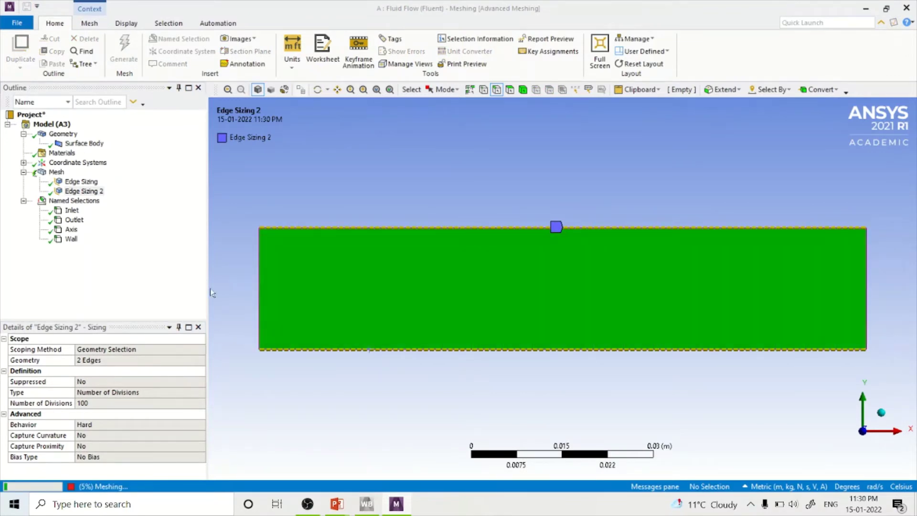
click(62, 175)
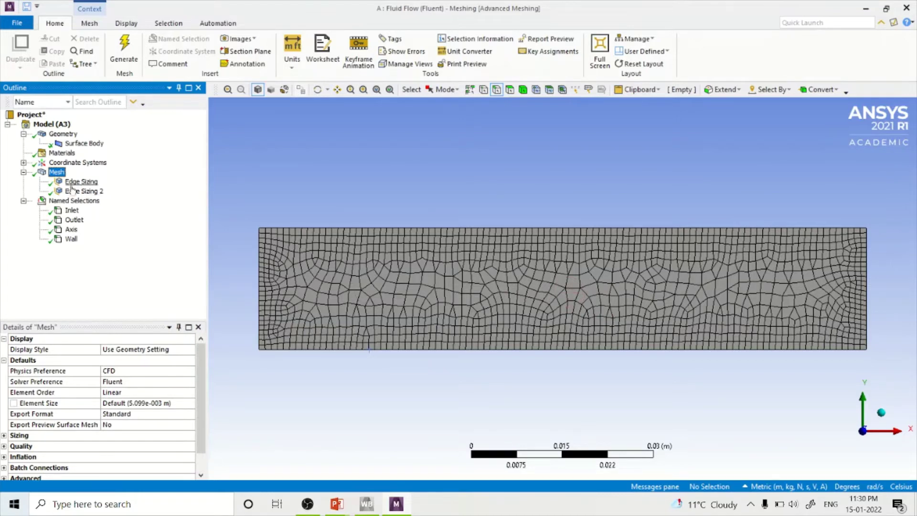
Insert a mesh method control scoped to the rectangular surface body.
right_click(50, 174)
mouse_move(67, 182)
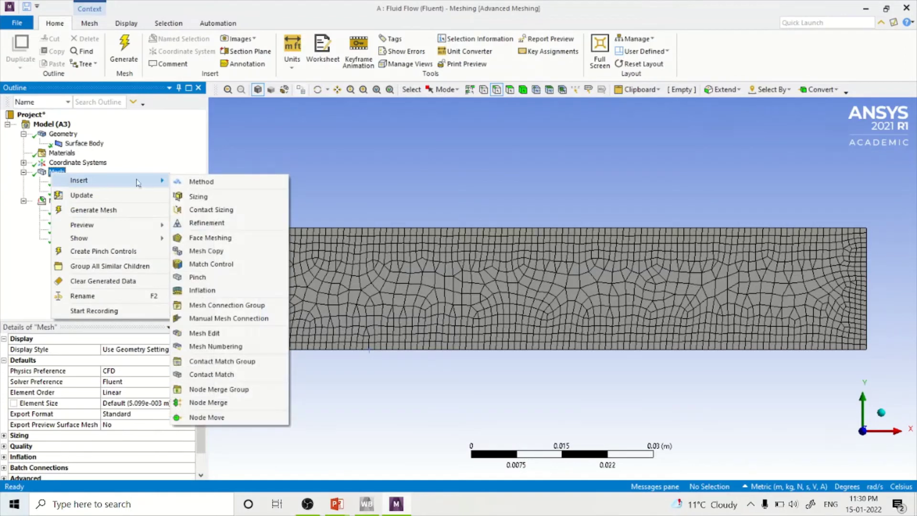
click(179, 182)
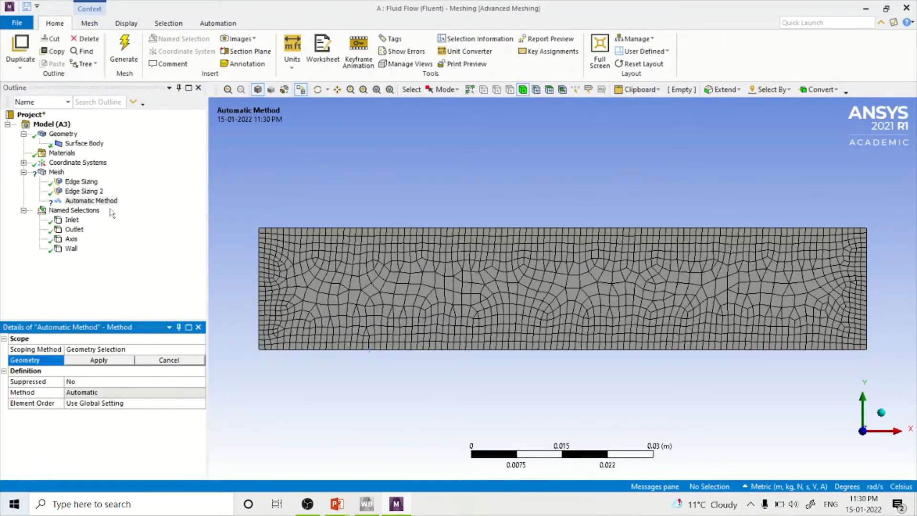
click(389, 290)
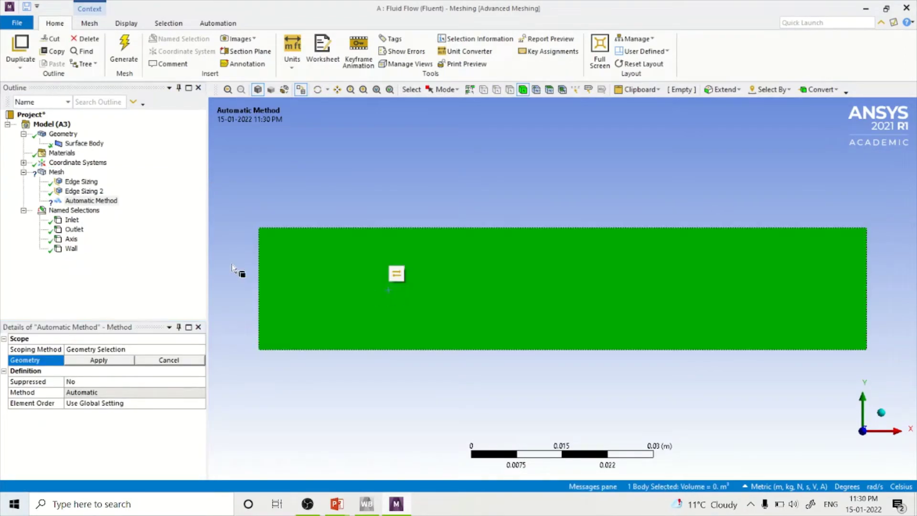
click(112, 360)
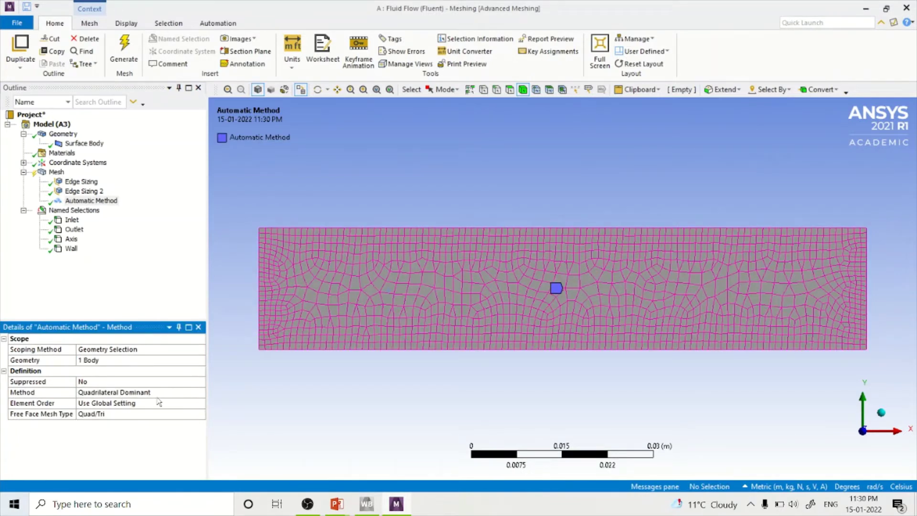
Change the mesh method to MultiZone Quad/Tri and regenerate the mesh.
click(133, 393)
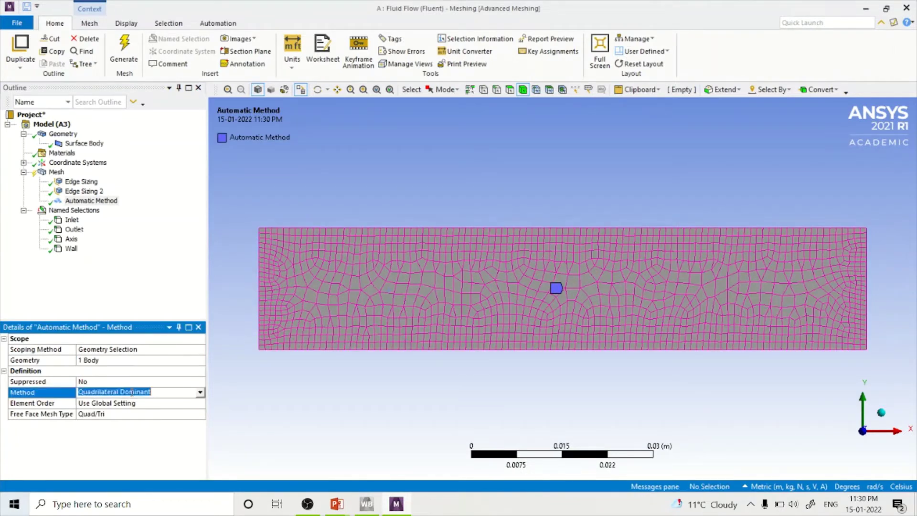
click(147, 417)
click(125, 52)
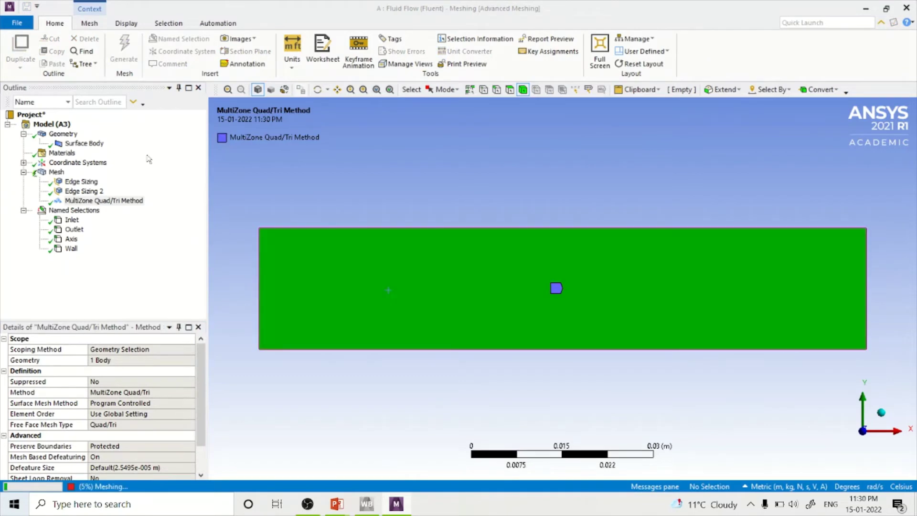
click(56, 173)
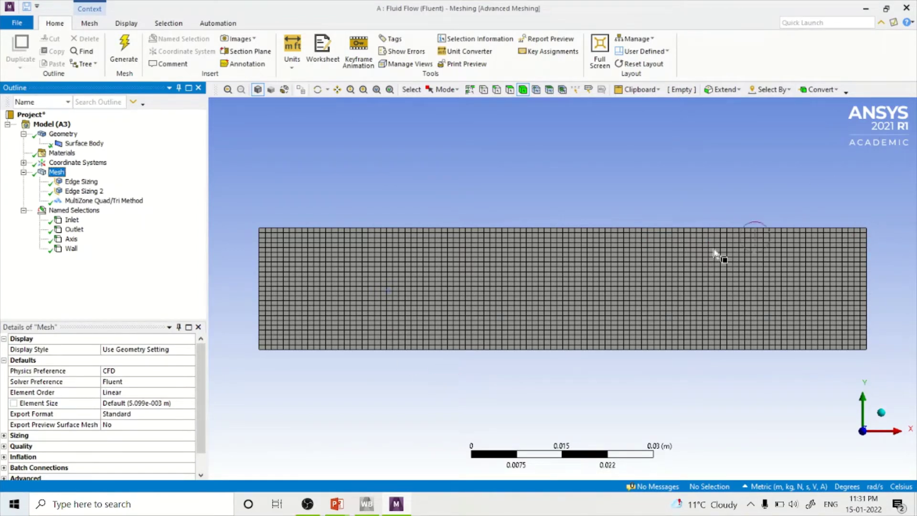
Close Meshing, return to Workbench and update the Mesh component of the Fluid Flow (Fluent) system.
click(909, 9)
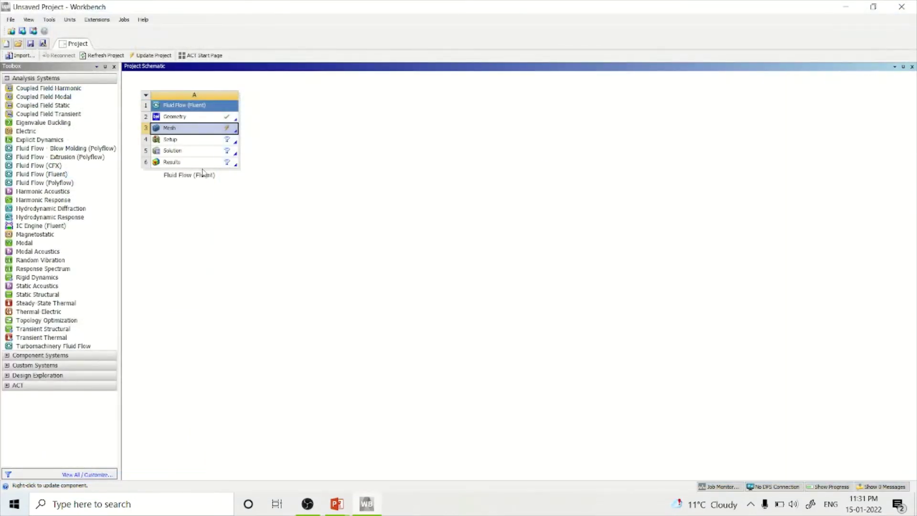
right_click(203, 134)
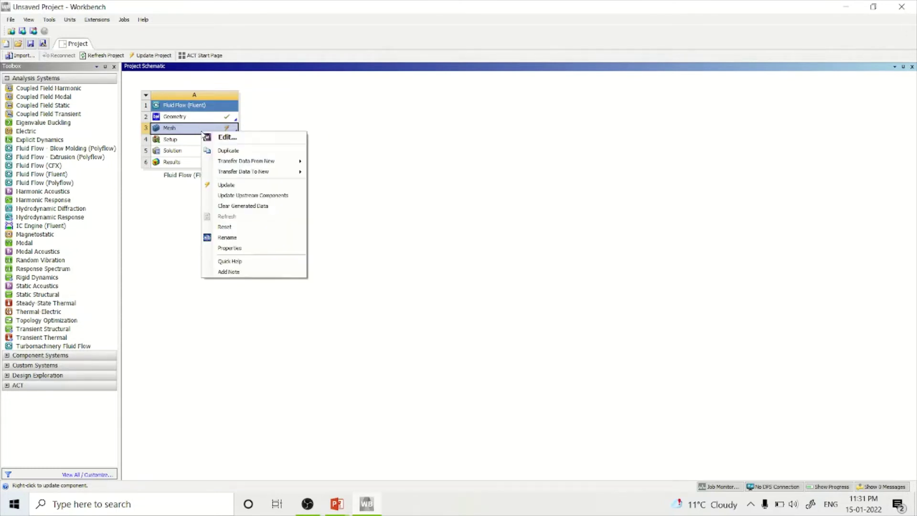
click(225, 187)
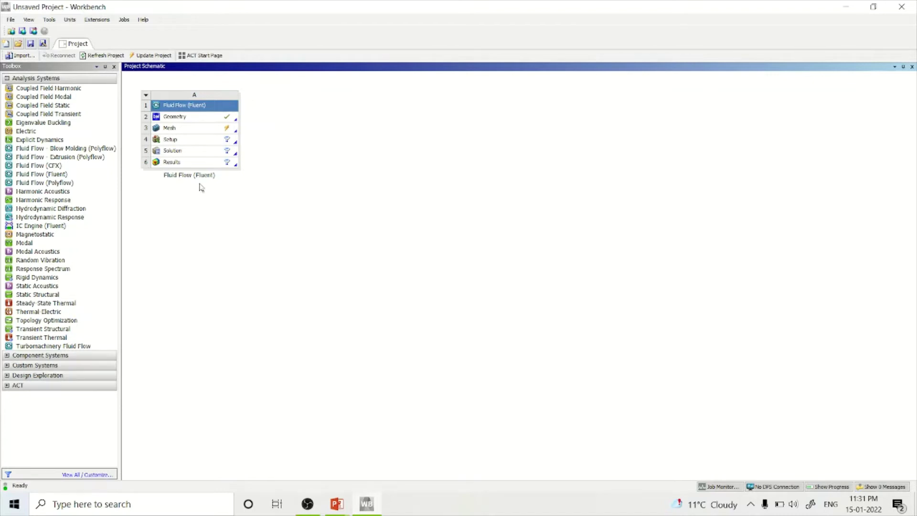
click(201, 130)
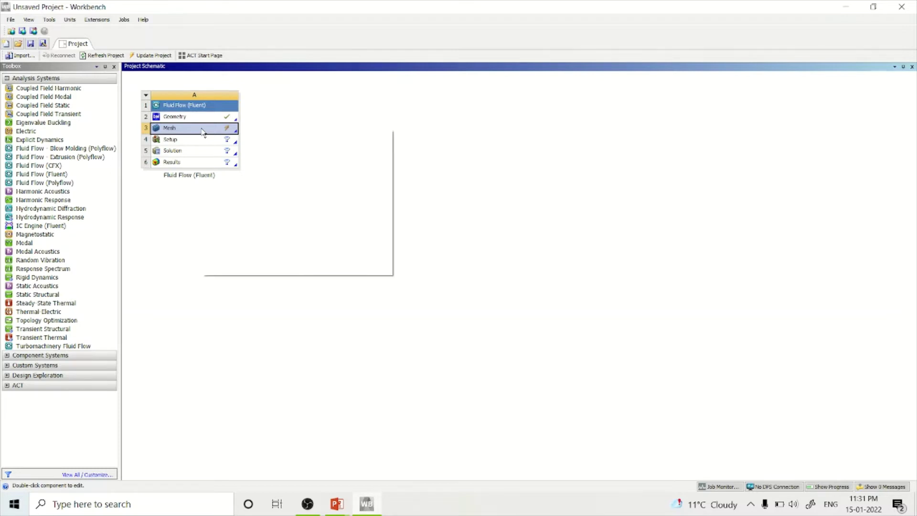
right_click(202, 130)
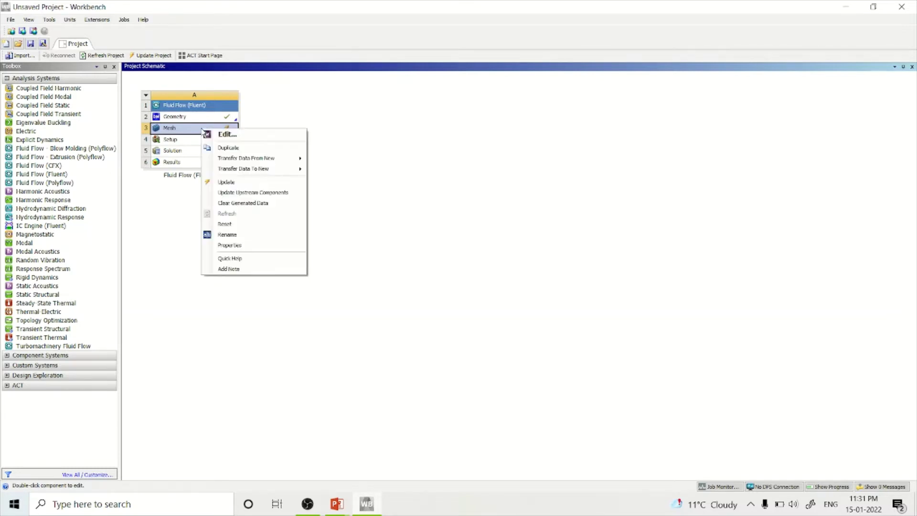
click(234, 185)
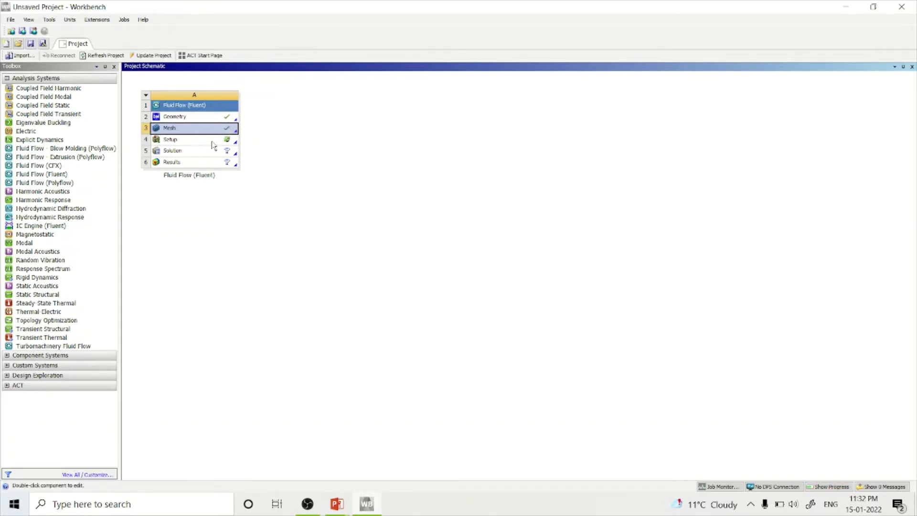
Open the Setup component and start Fluent with the launcher's default options.
click(213, 144)
double_click(213, 144)
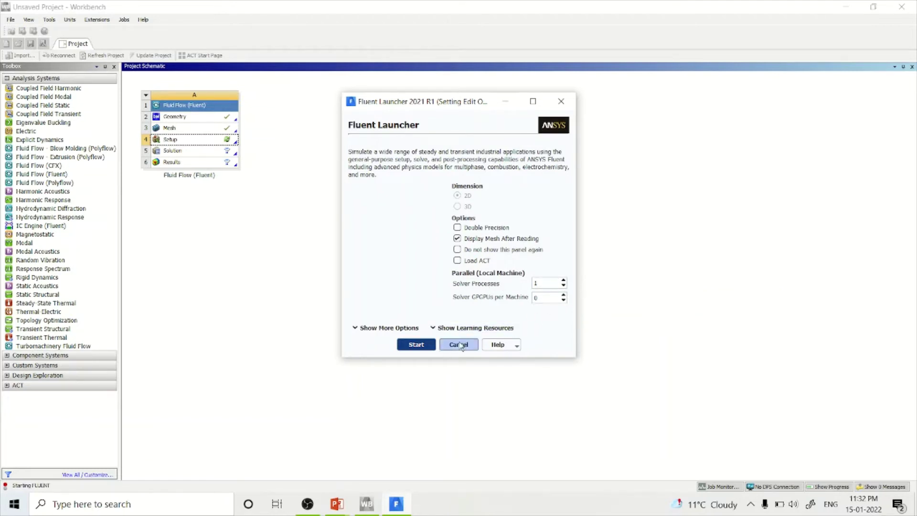
click(416, 345)
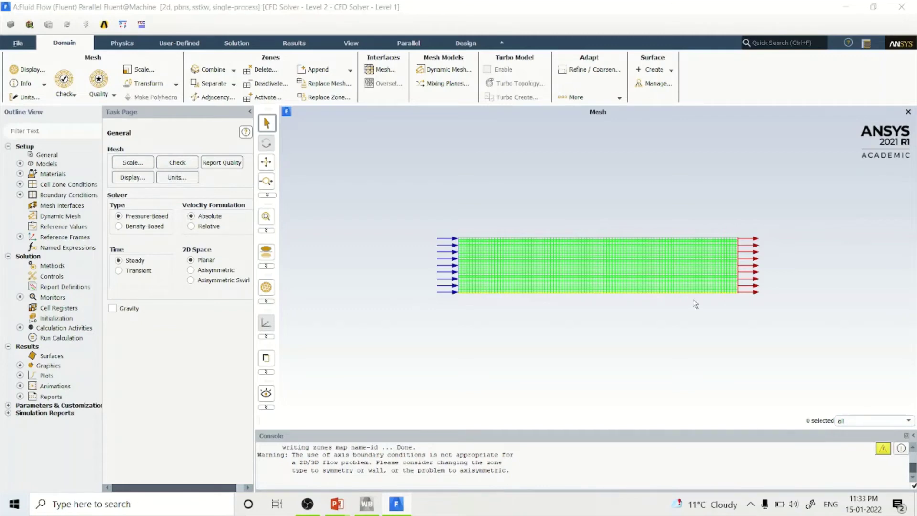
Set the solver's 2D space to Axisymmetric and run the mesh check.
click(191, 271)
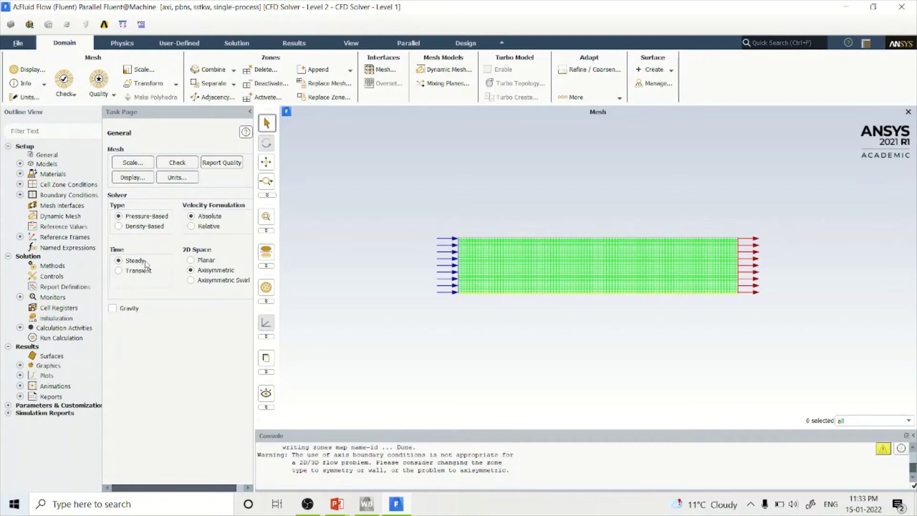
click(178, 164)
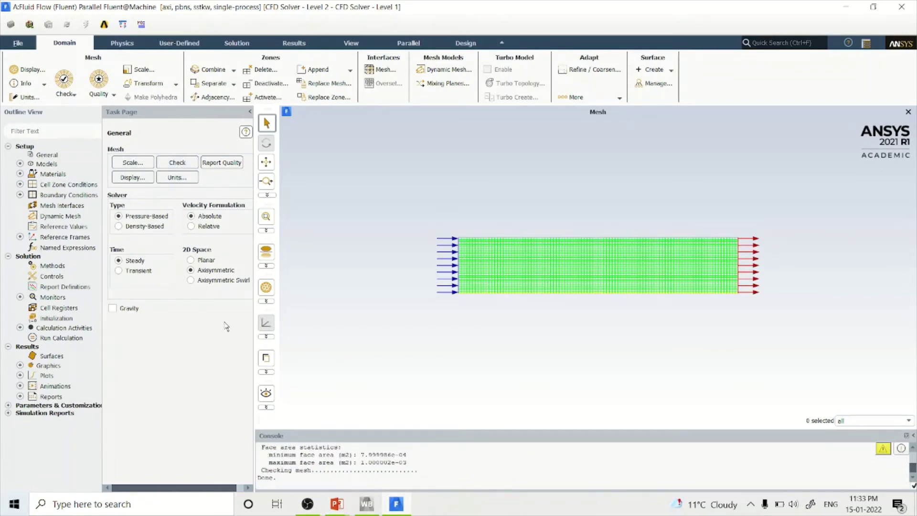
Change the viscous model to Laminar and collapse the list of models.
double_click(48, 165)
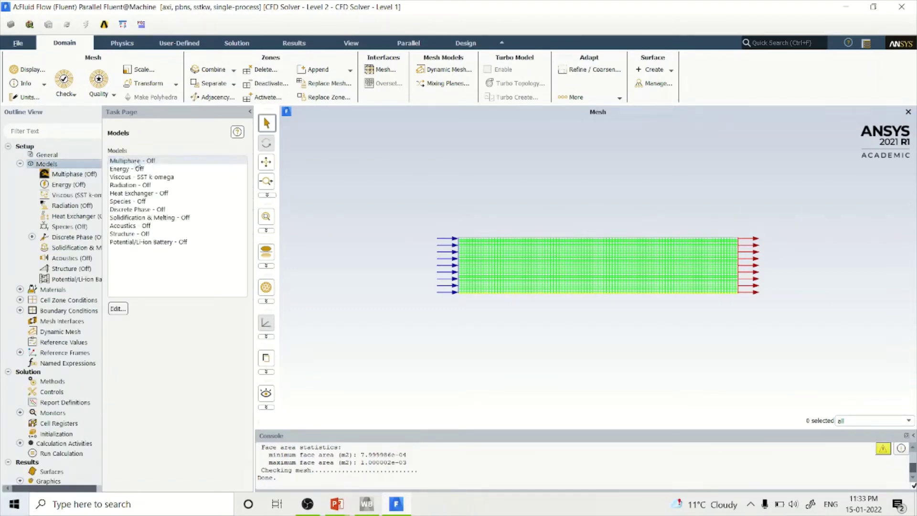
click(164, 162)
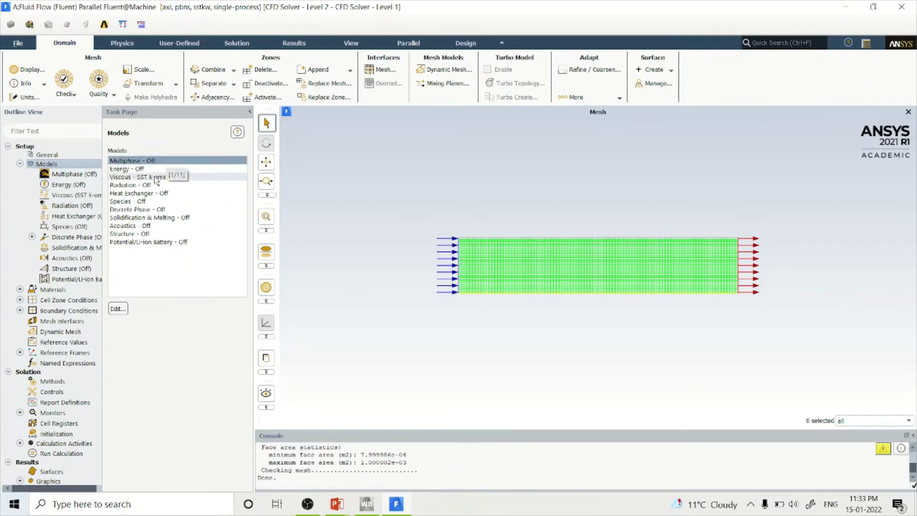
click(146, 178)
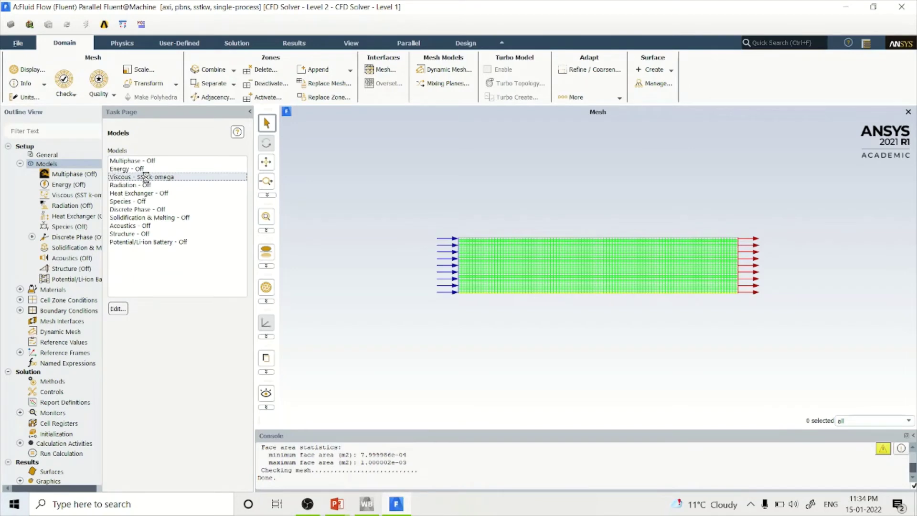
double_click(146, 177)
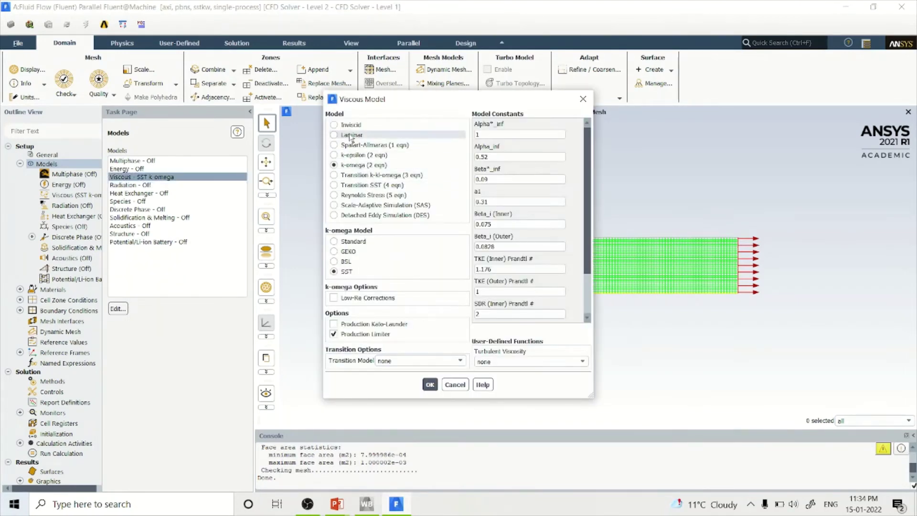
click(351, 136)
click(360, 240)
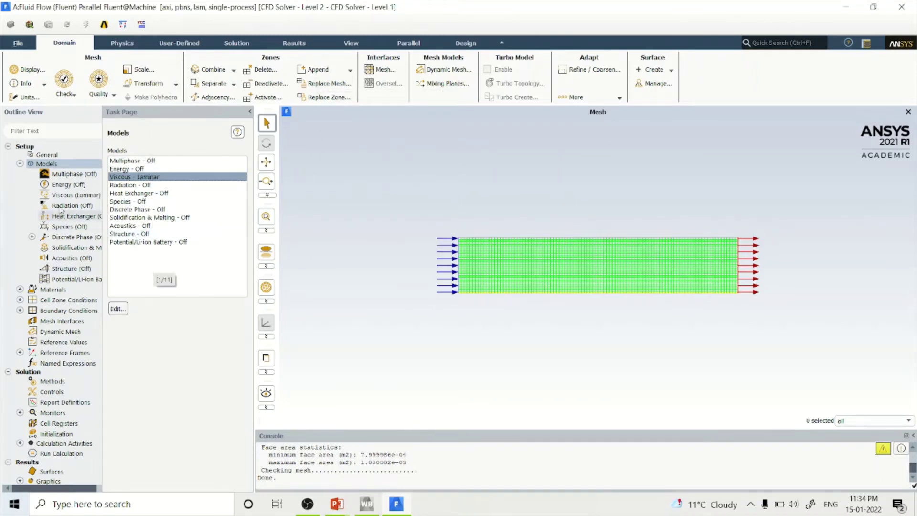
click(20, 163)
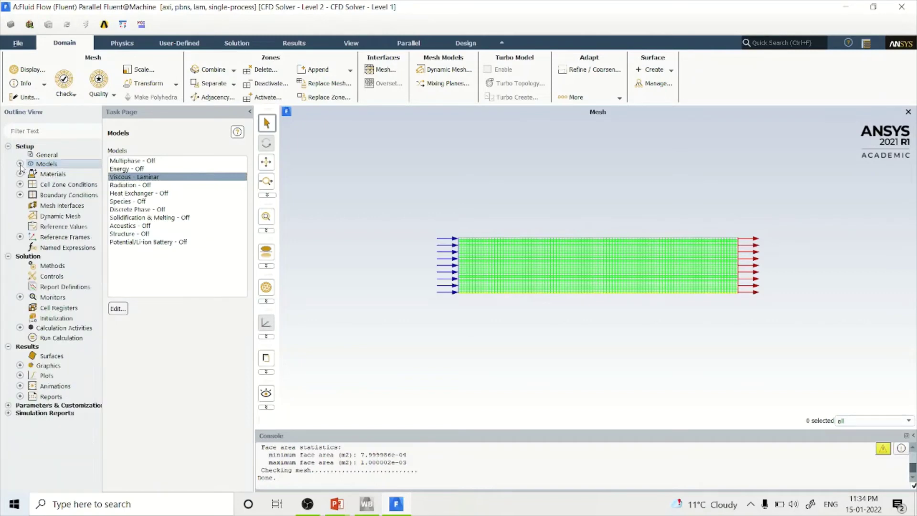
Copy water-liquid (h2o<l>) from the Fluent database into the case's fluid materials.
double_click(57, 175)
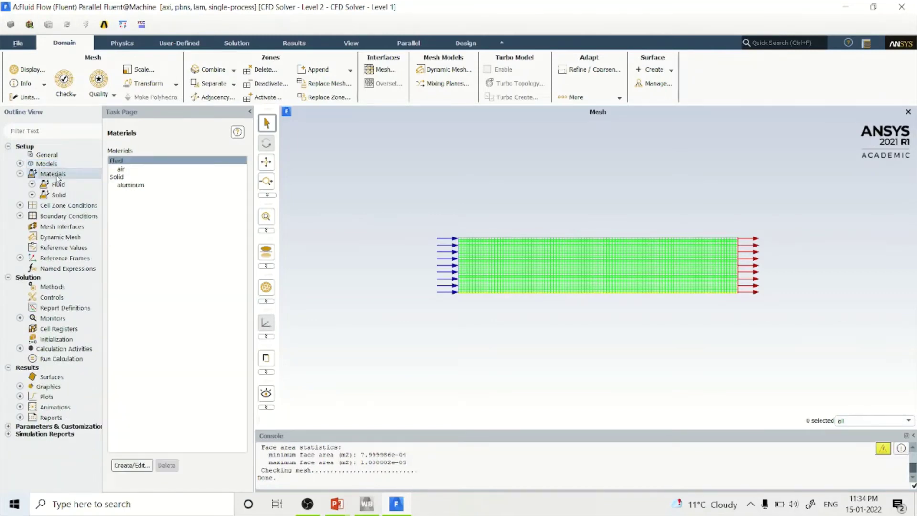
double_click(132, 170)
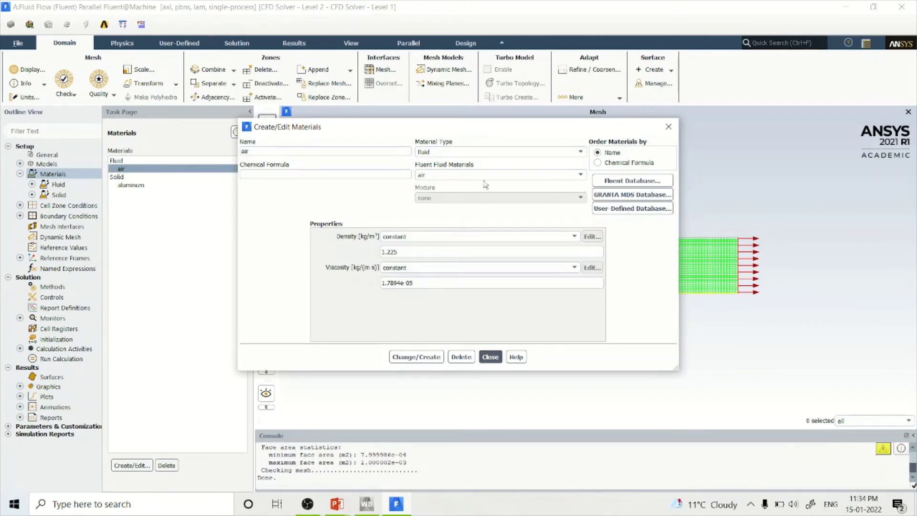
click(627, 184)
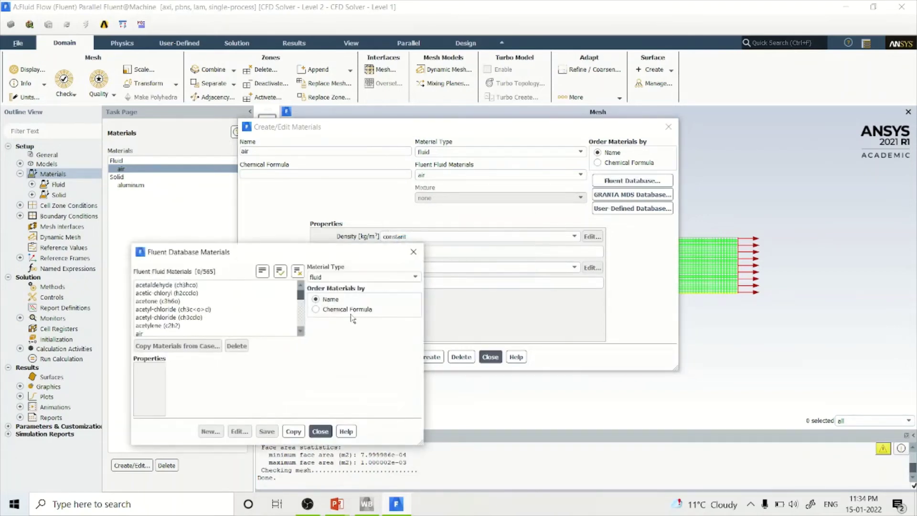
drag(301, 293, 303, 344)
click(186, 310)
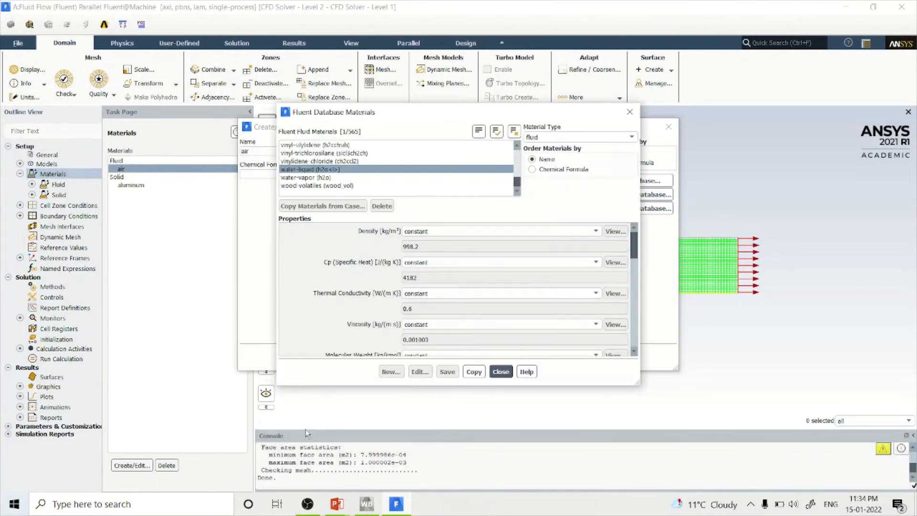
click(474, 372)
click(500, 372)
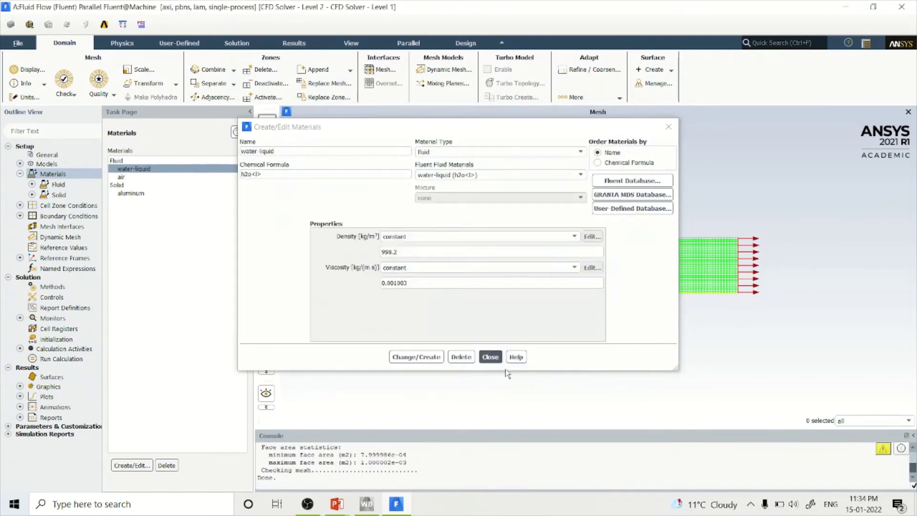
Set the density of water-liquid to 1000 kg/m³ and save the material change.
drag(404, 252, 349, 251)
text(1000)
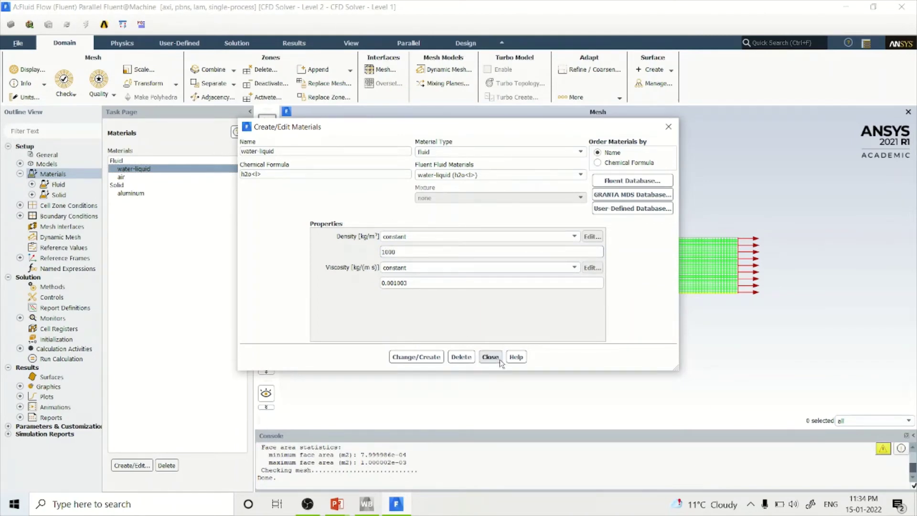
click(423, 358)
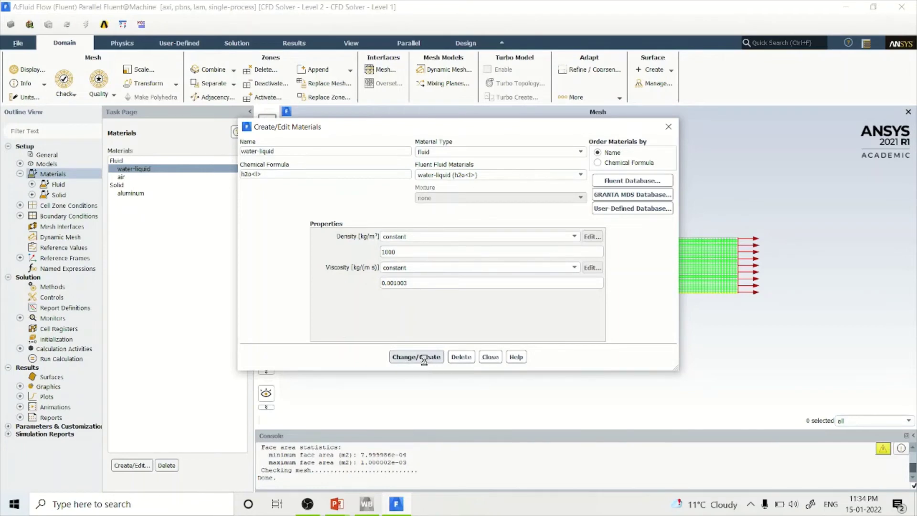
click(492, 356)
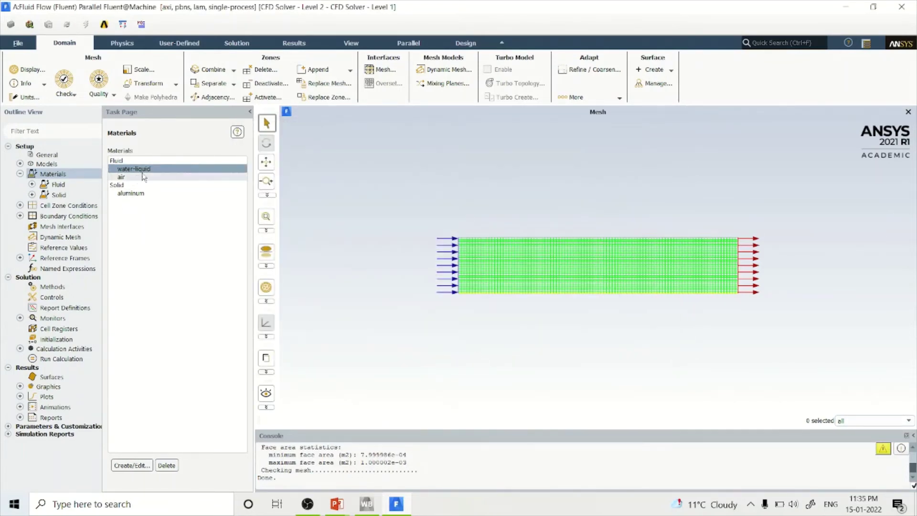
Assign water-liquid as the material of the surface_body cell zone.
double_click(70, 206)
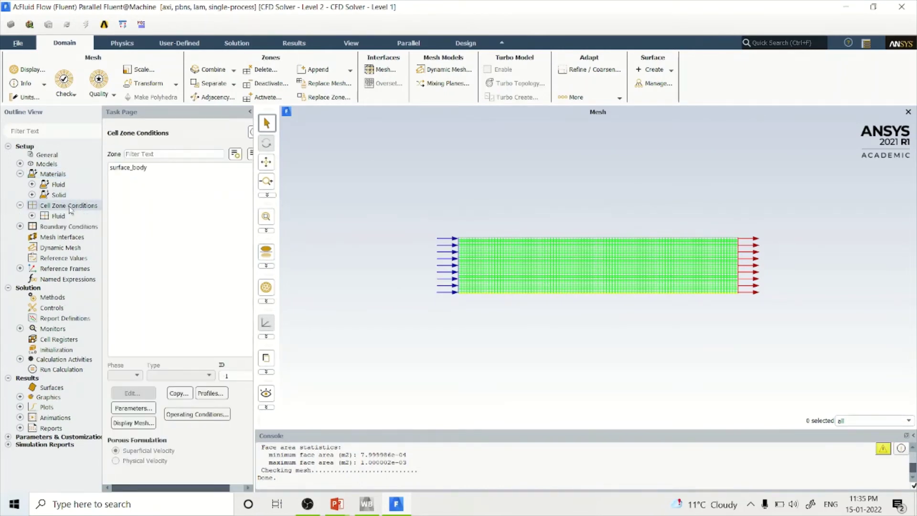
click(128, 168)
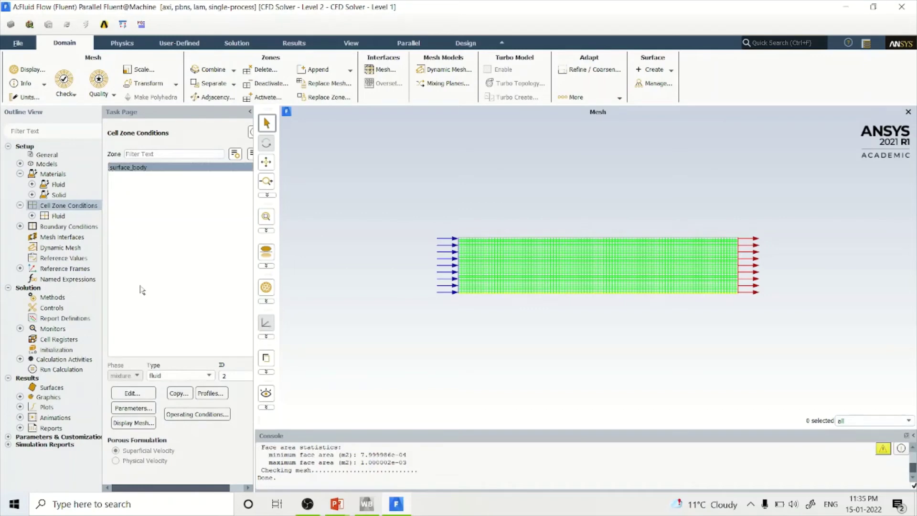
click(145, 394)
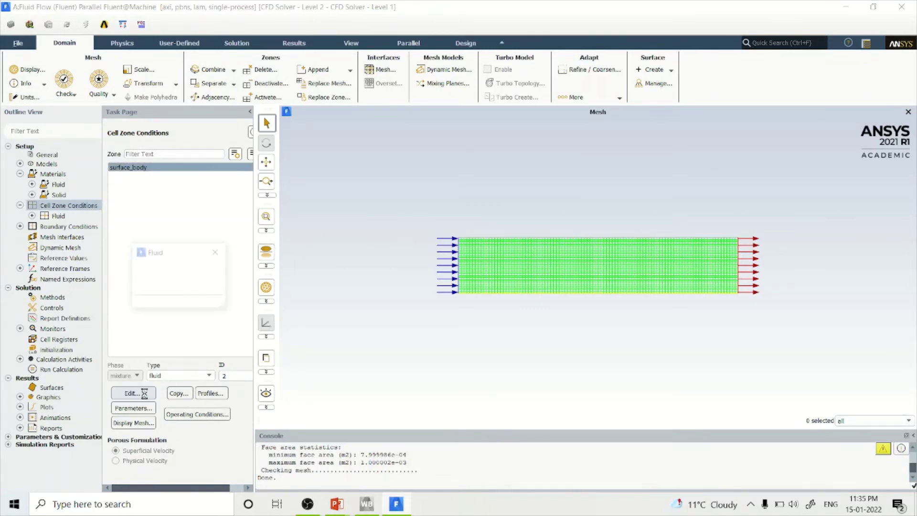
click(226, 291)
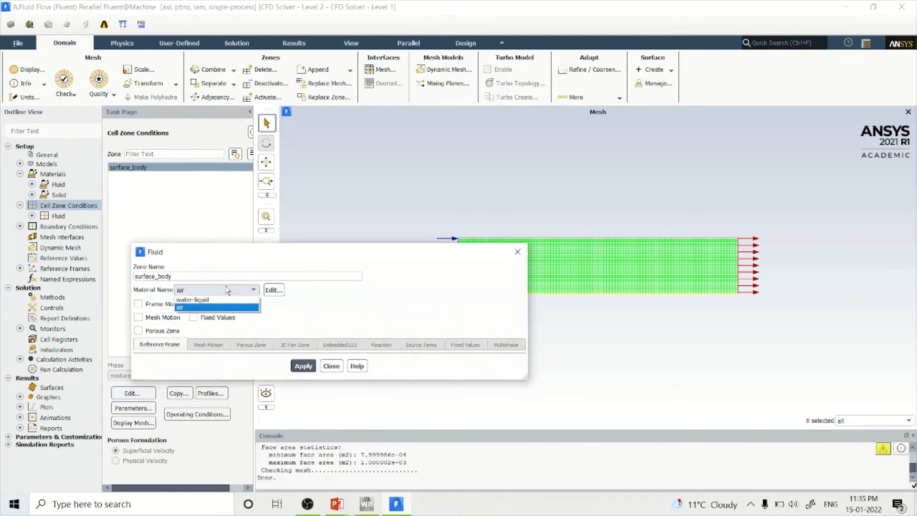
click(203, 300)
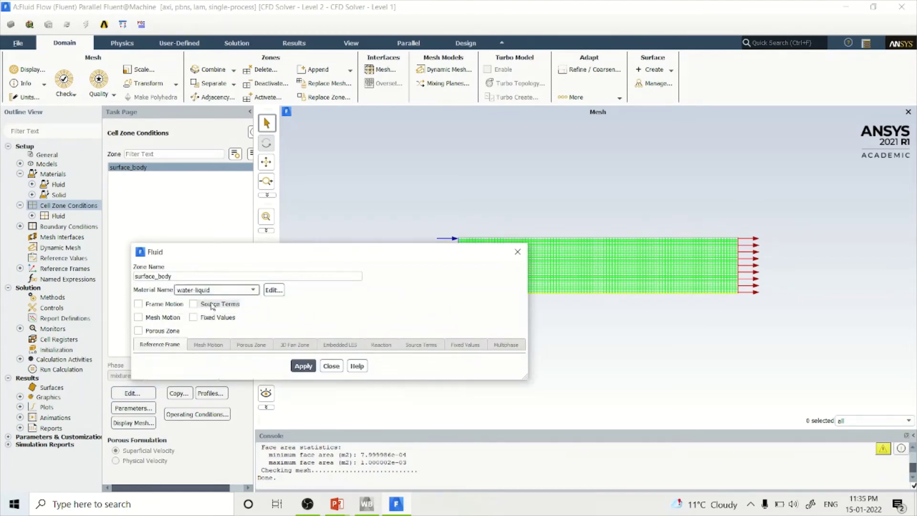
click(303, 365)
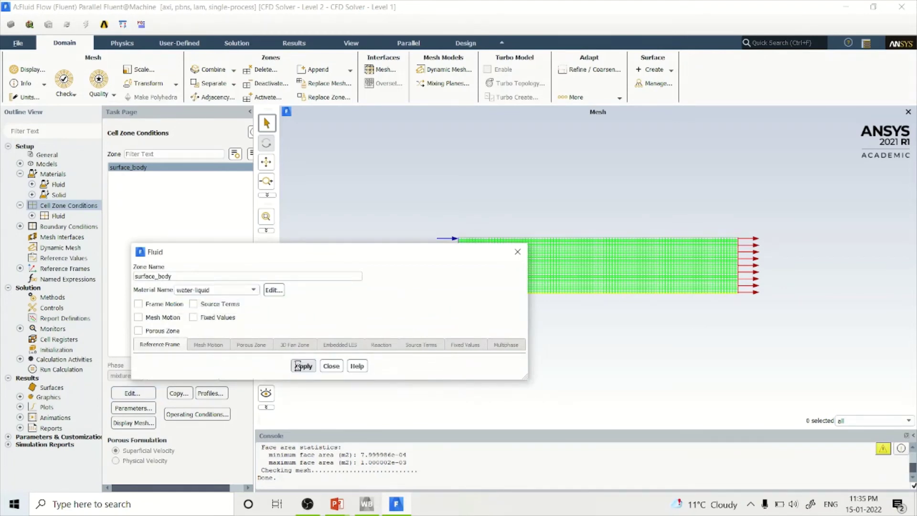
click(329, 368)
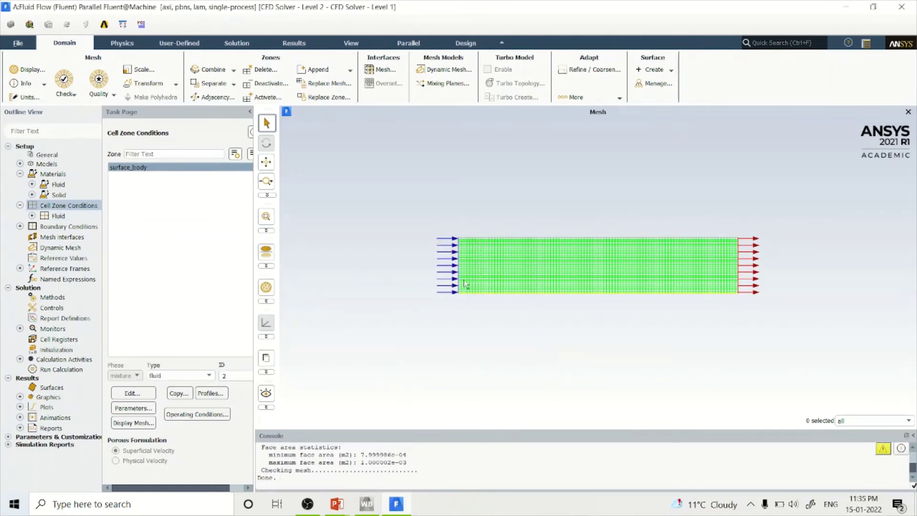
Check the axis zone's boundary type and set the inlet's velocity magnitude to 0.00025 m/s.
double_click(65, 227)
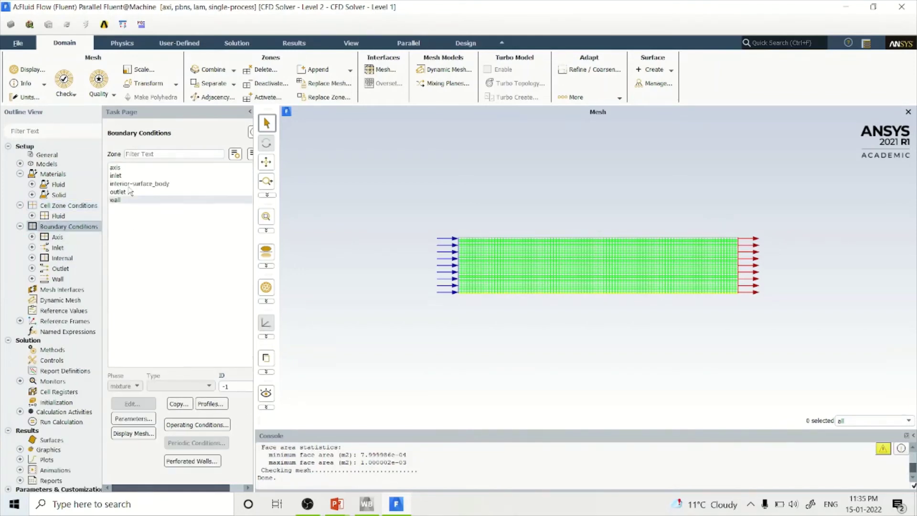
click(117, 168)
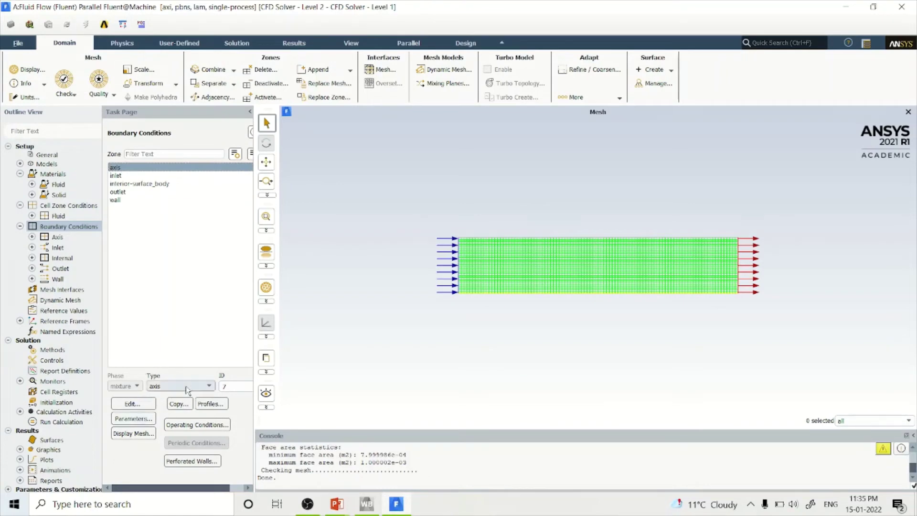
click(123, 176)
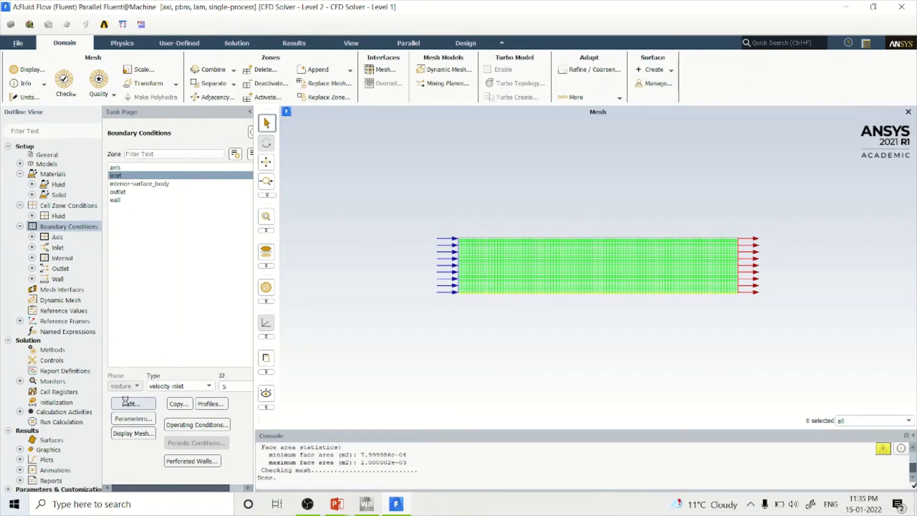
click(126, 402)
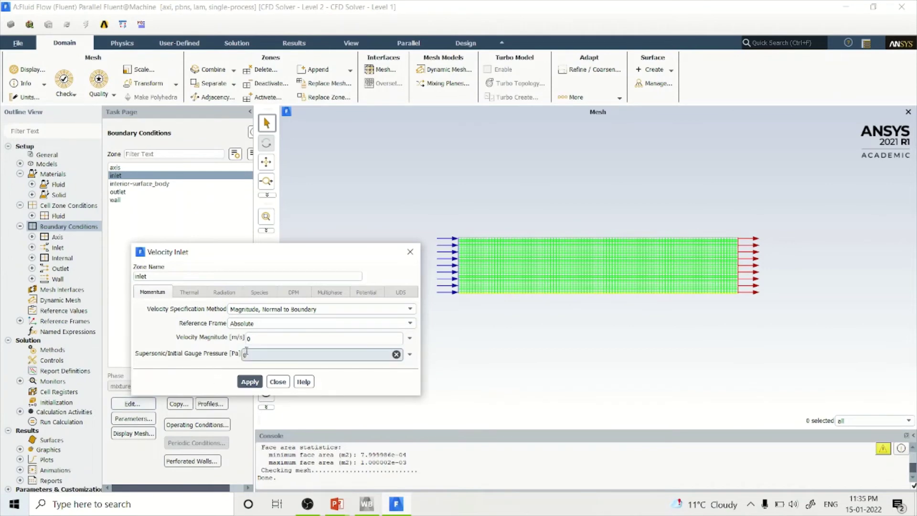
click(251, 340)
drag(262, 338, 242, 340)
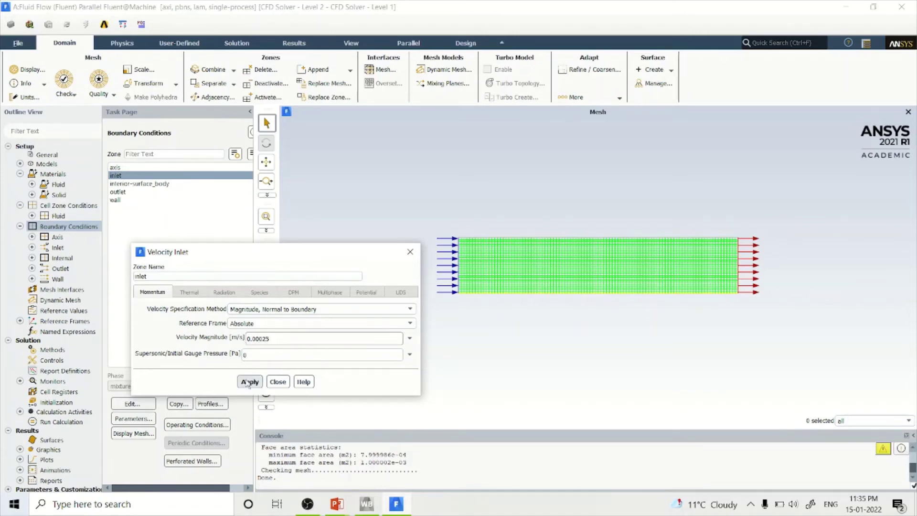
click(249, 382)
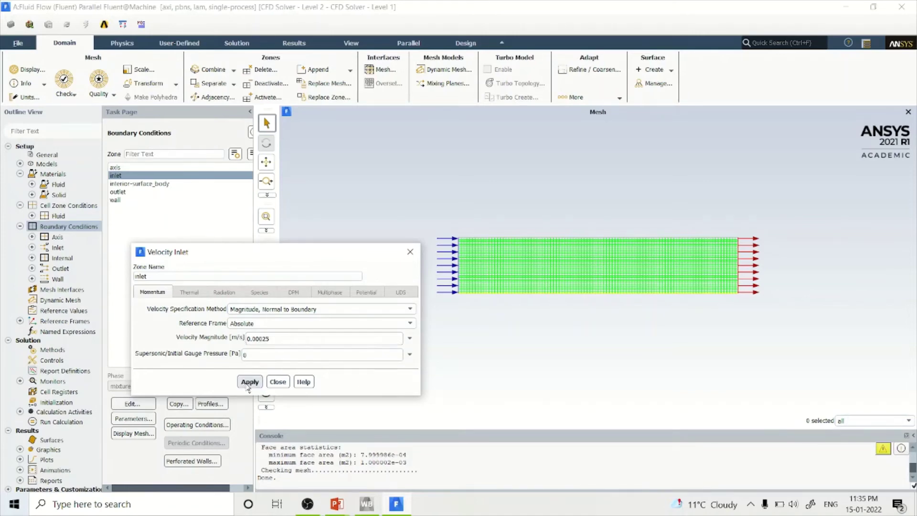
click(278, 381)
Review the outlet's pressure-outlet settings without changing them and check the wall zone's boundary type.
click(123, 192)
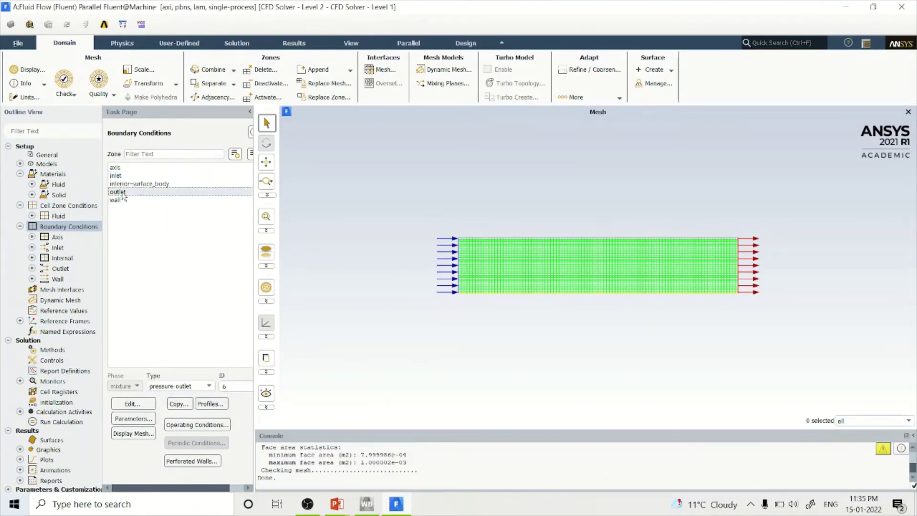
click(135, 404)
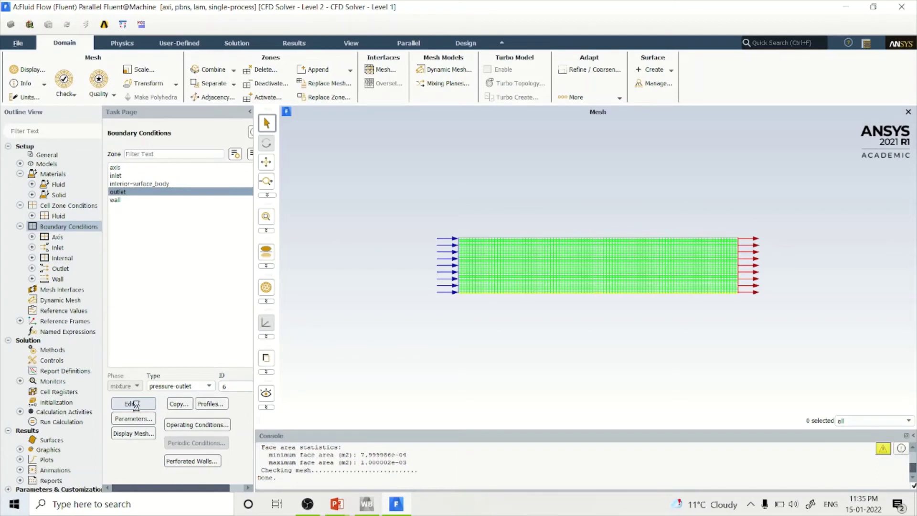
click(133, 404)
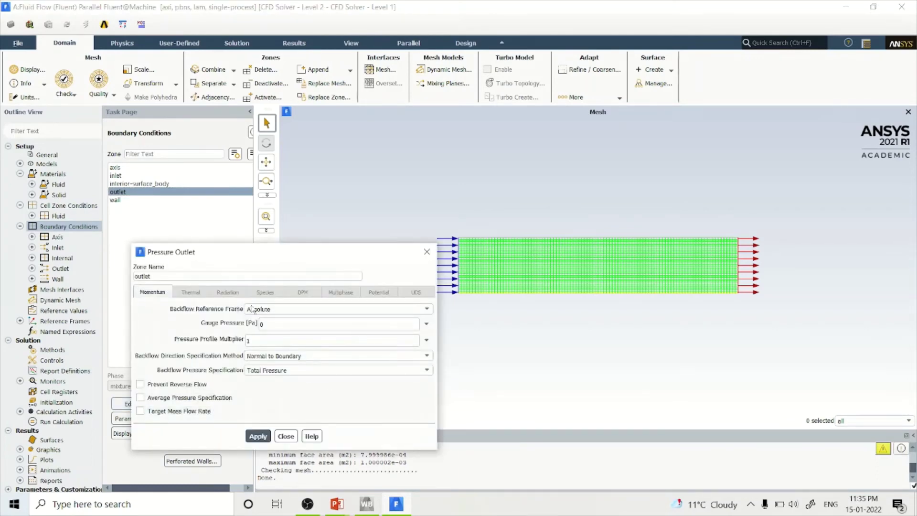
click(285, 436)
click(134, 201)
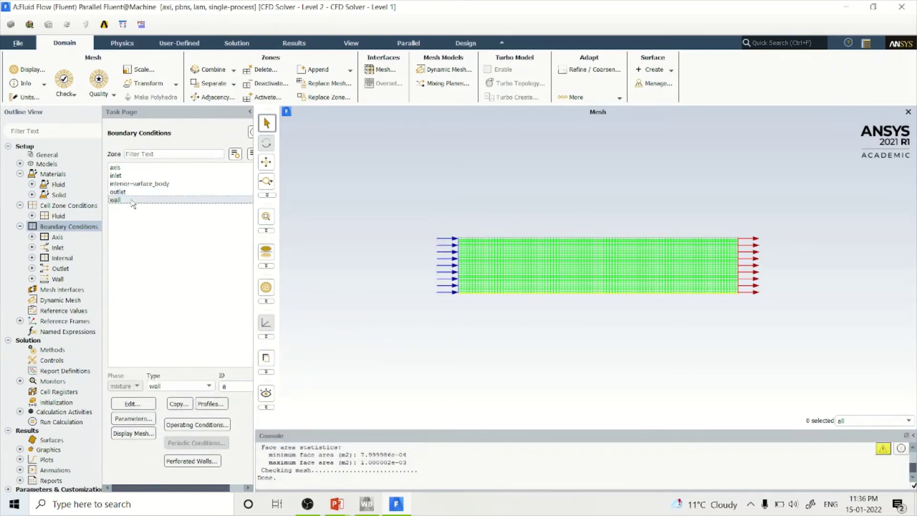
click(19, 227)
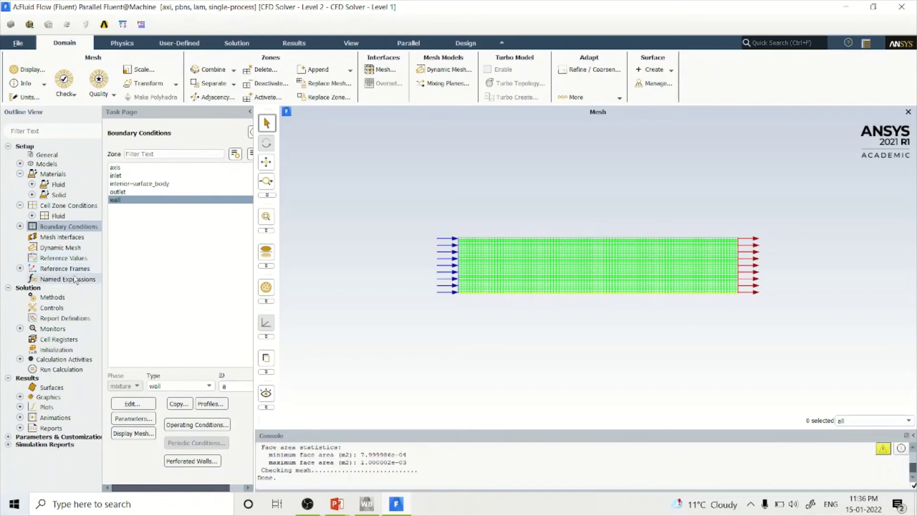
Review the solution methods and set the absolute residual criteria for continuity, x-velocity and y-velocity to 0.000001.
click(66, 298)
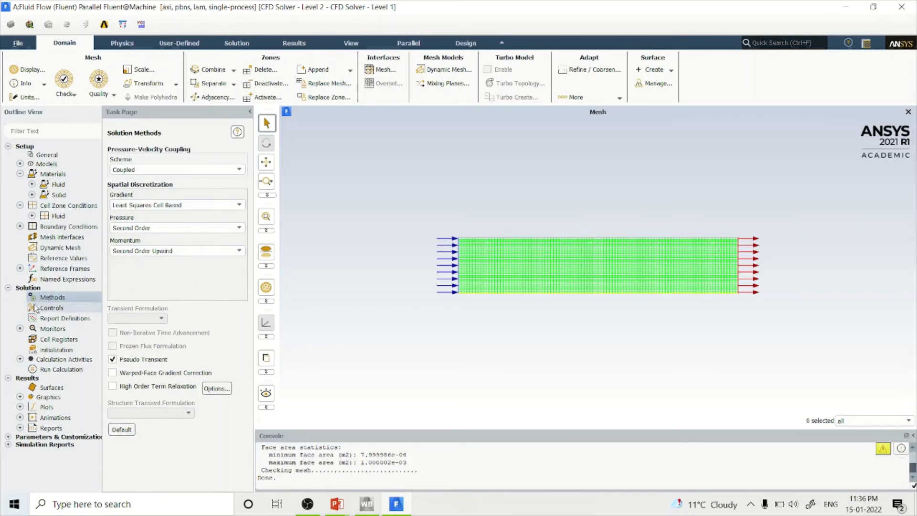
double_click(53, 328)
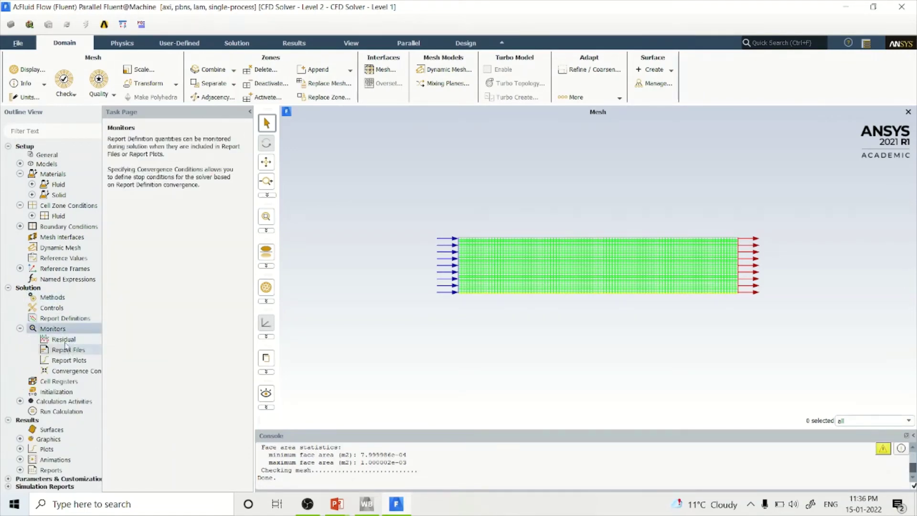
double_click(65, 342)
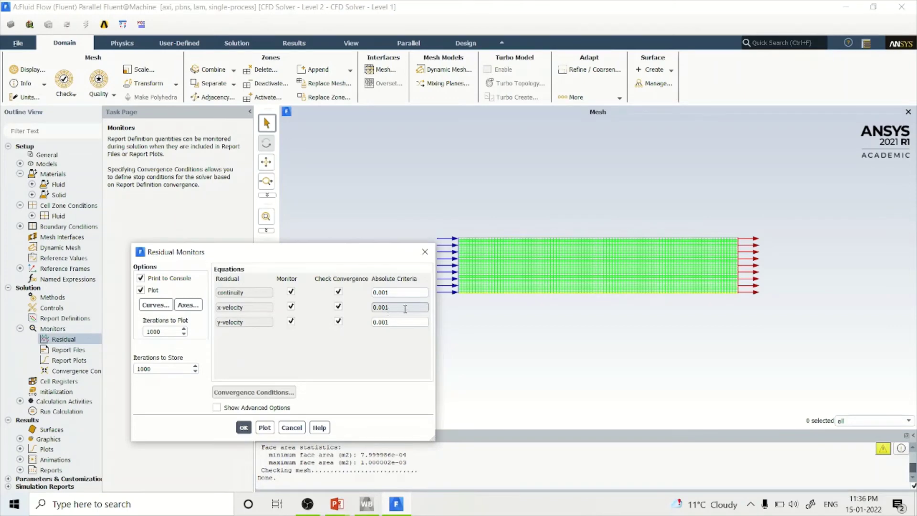
click(387, 293)
text(000)
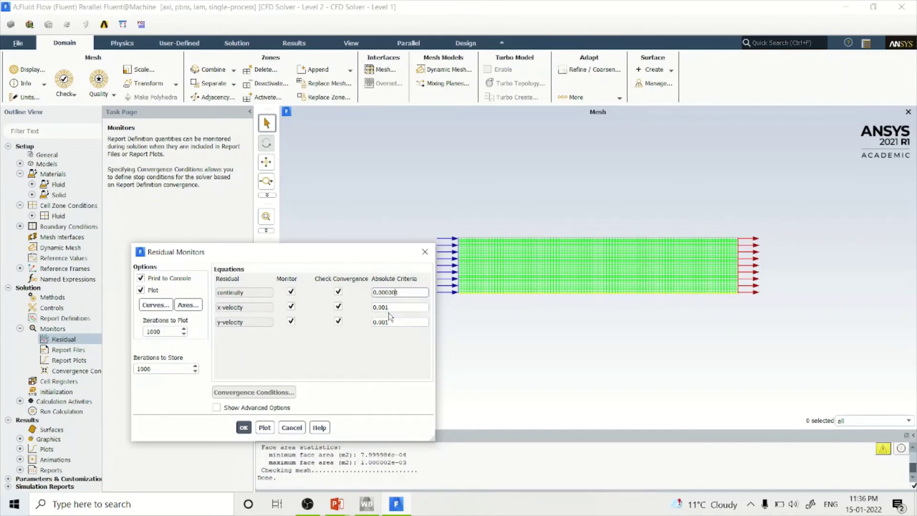
click(383, 308)
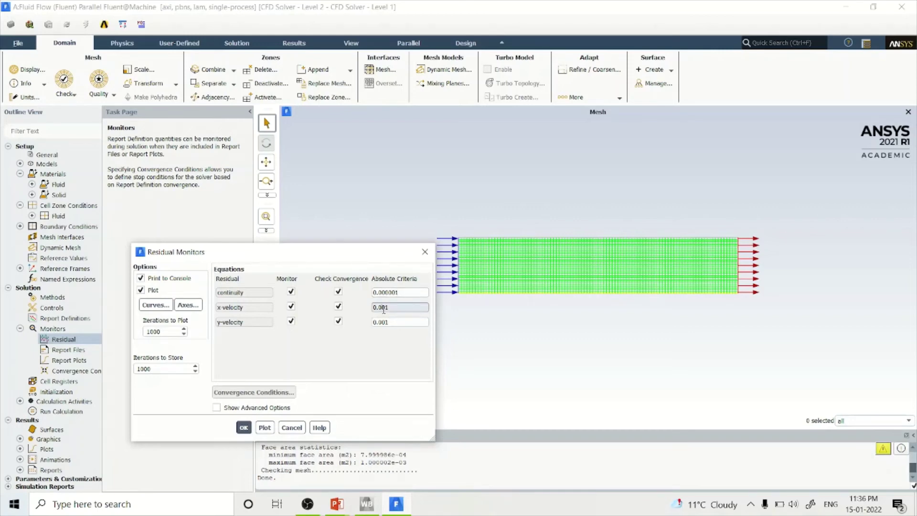
click(381, 322)
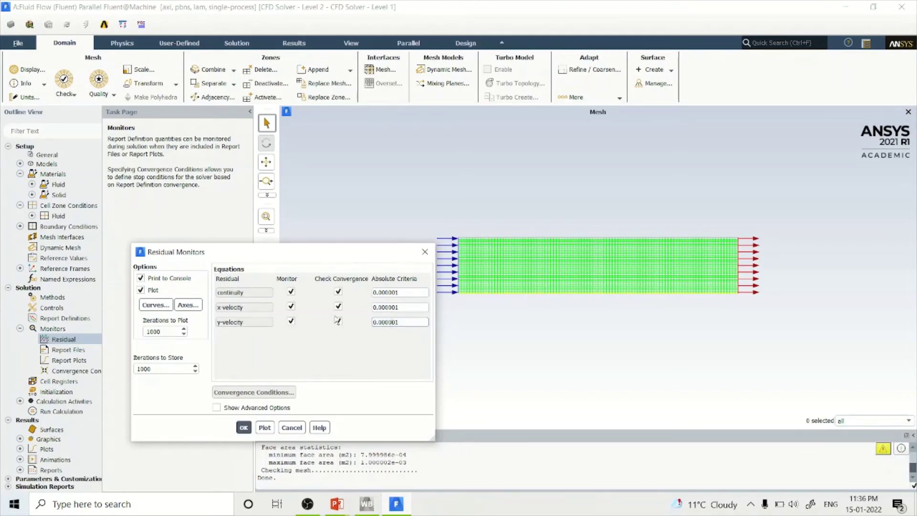
click(244, 427)
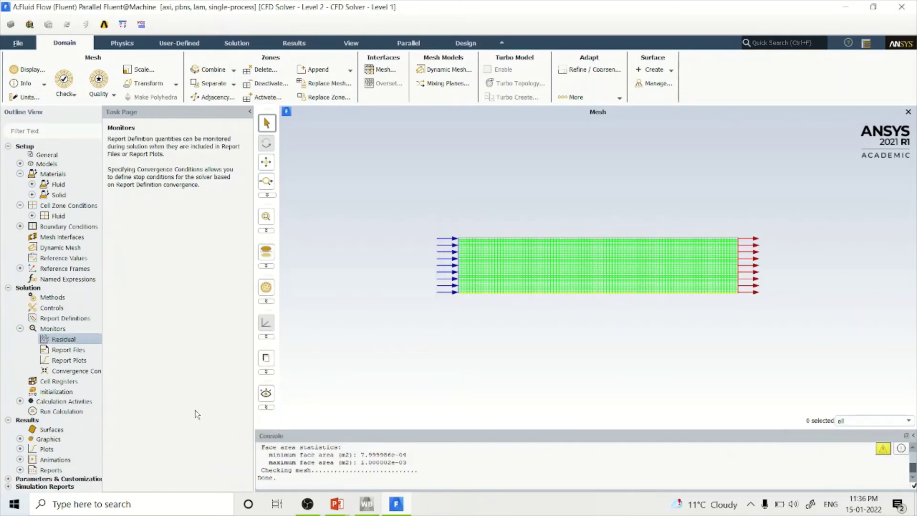
Initialize the solution with Standard Initialization, computing the initial values from the inlet.
click(58, 392)
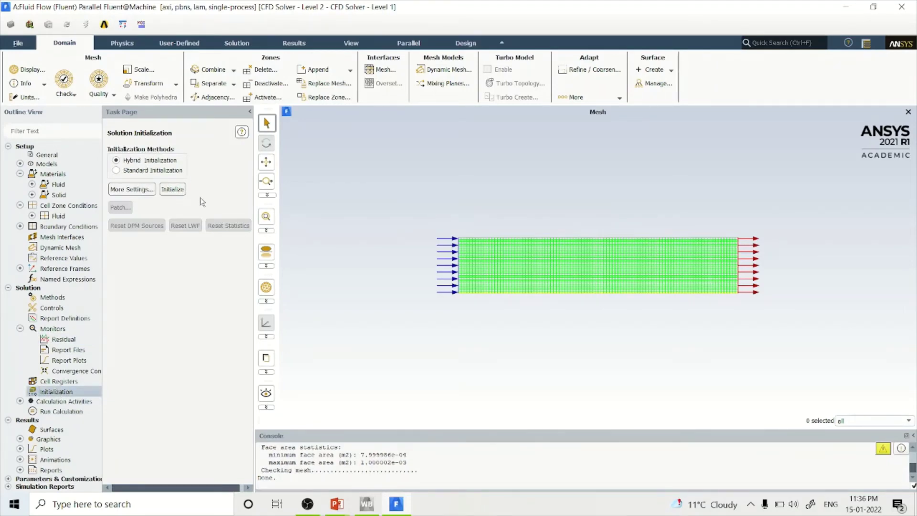
click(146, 171)
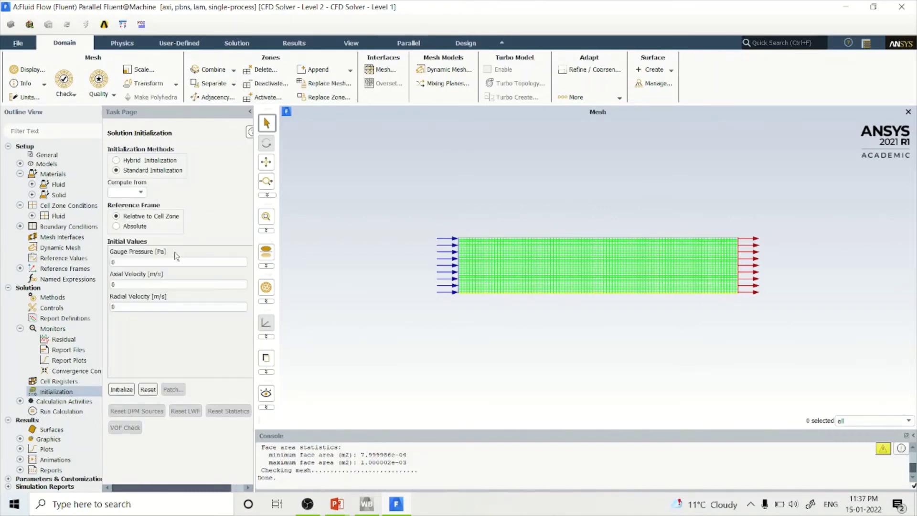
click(140, 192)
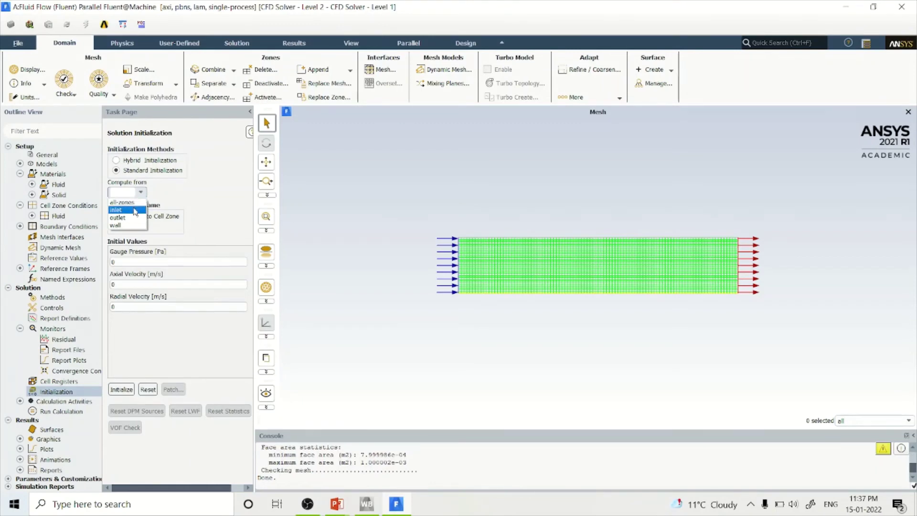
click(134, 210)
click(124, 389)
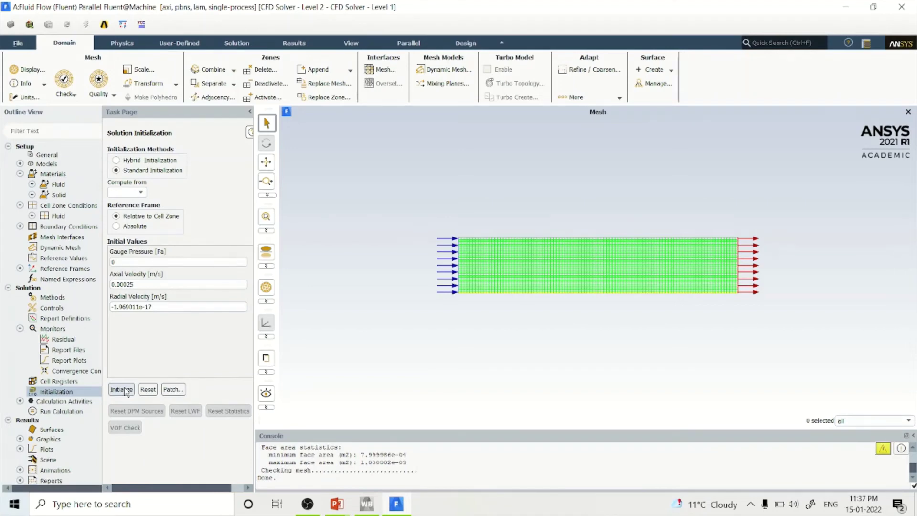
Run the calculation for 100 iterations with a reporting interval of 10 and show the scaled residuals plot.
click(77, 411)
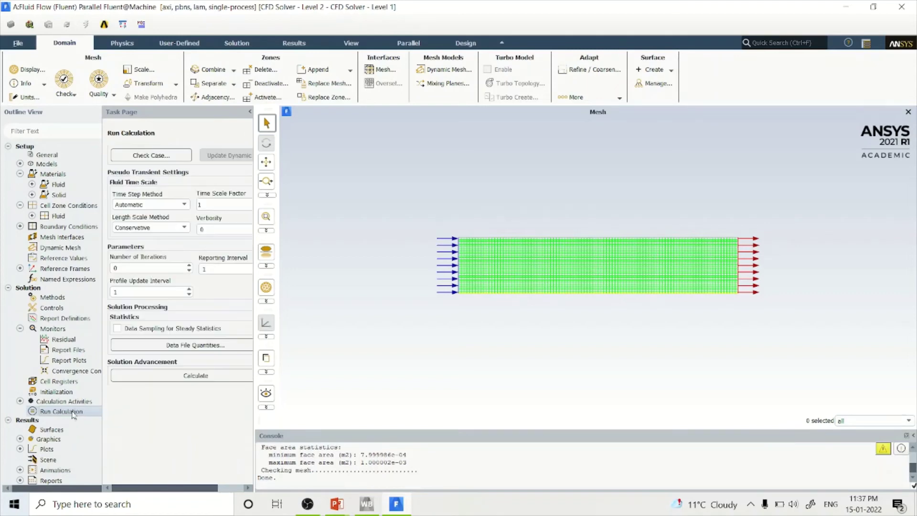
double_click(125, 269)
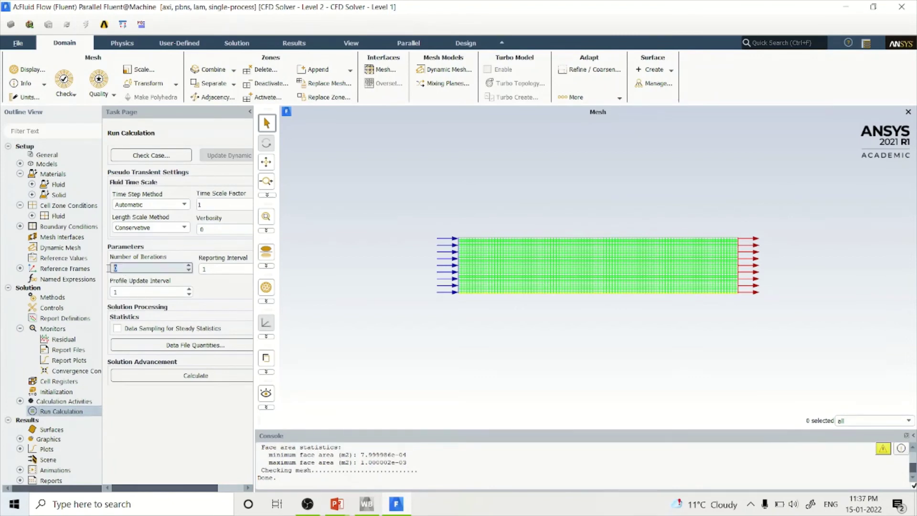
text(10)
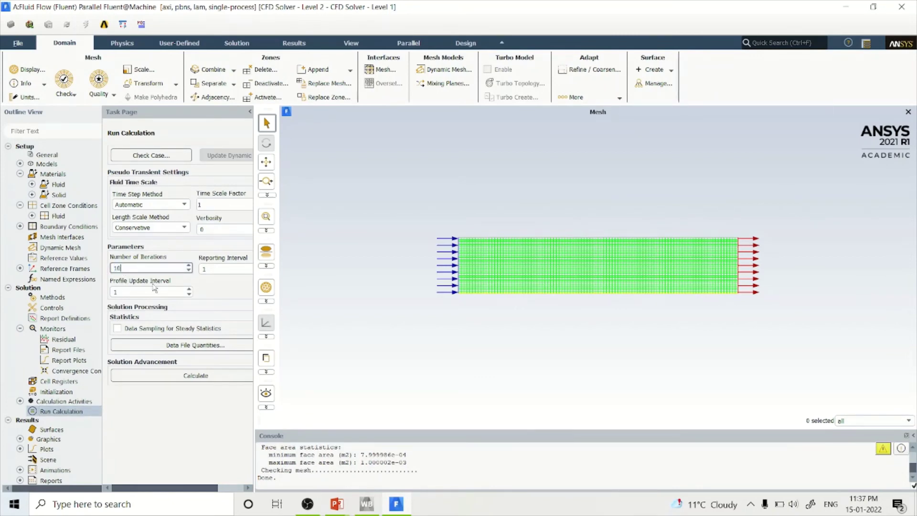
text(0)
click(214, 270)
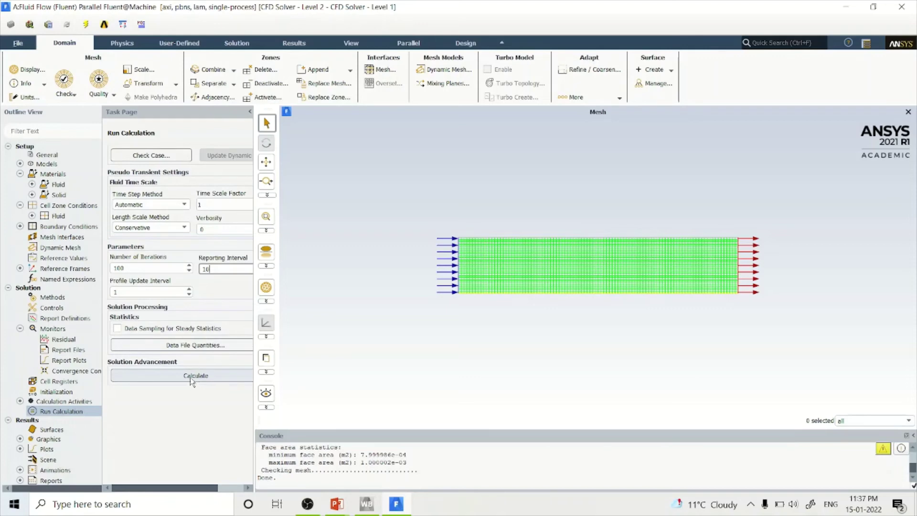
click(189, 376)
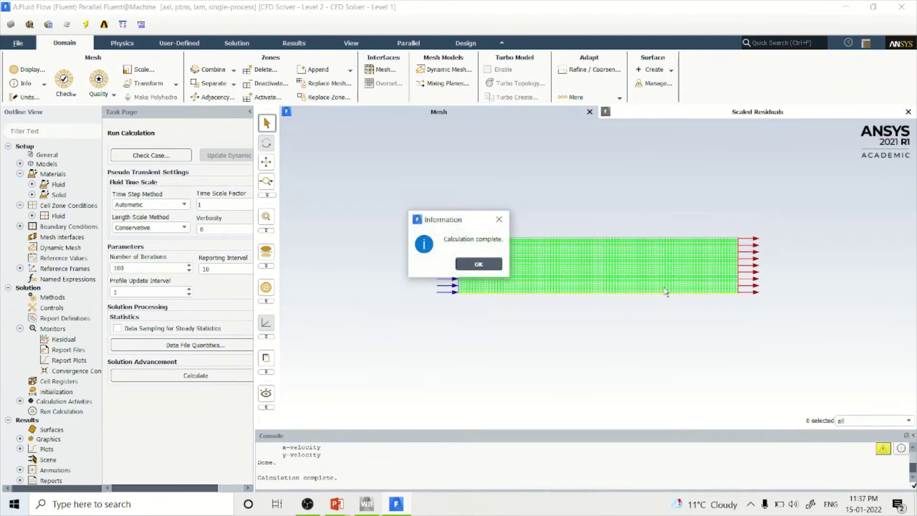
click(480, 265)
click(720, 116)
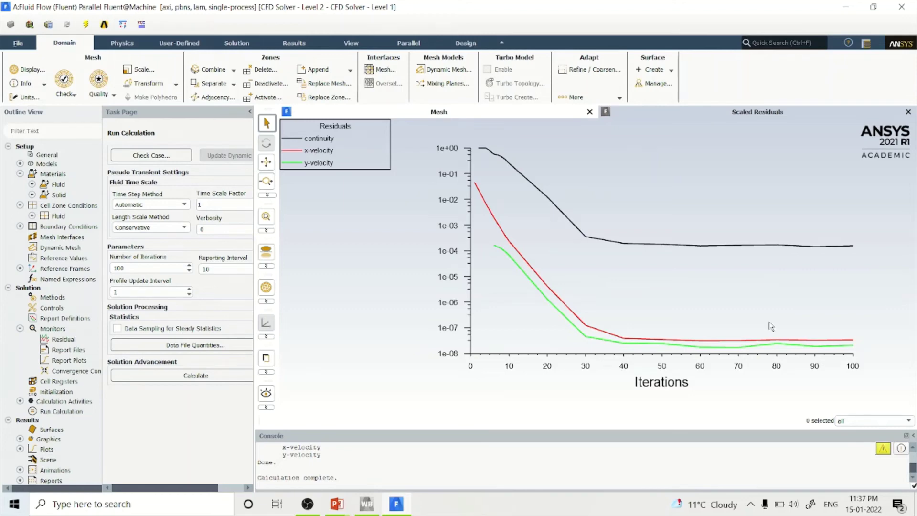
Run the calculation again with 1000 iterations, using the settings changes for the current calculation only.
click(131, 268)
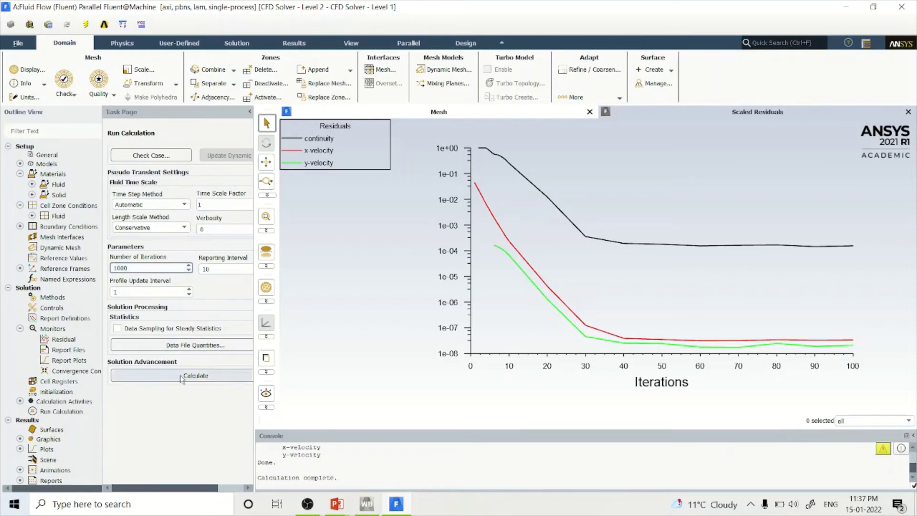
click(195, 377)
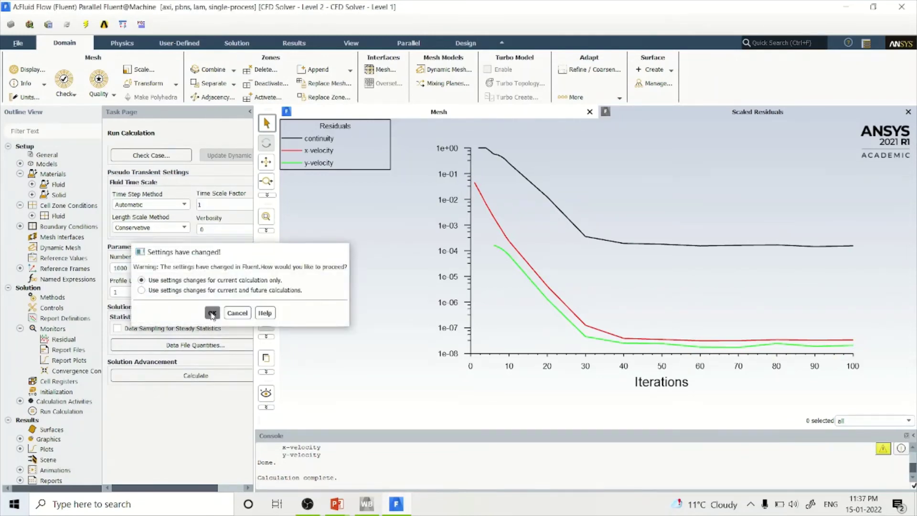
click(212, 313)
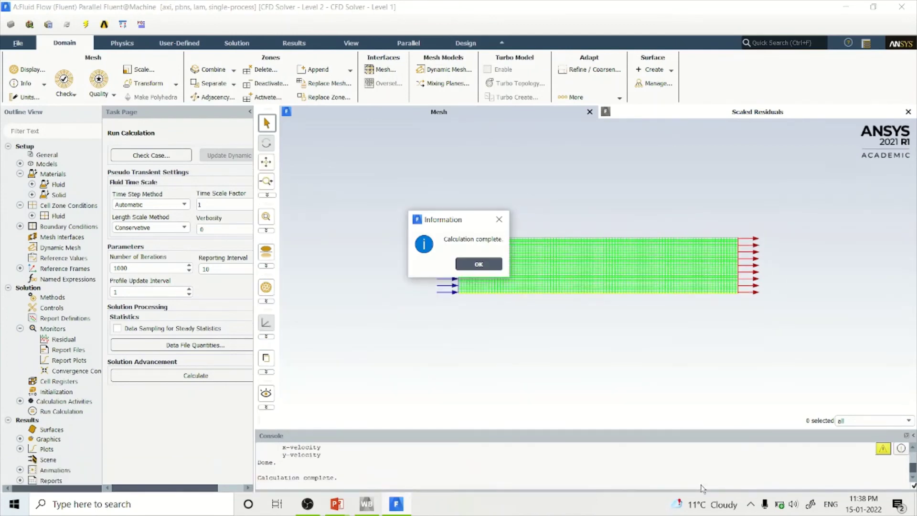
click(479, 265)
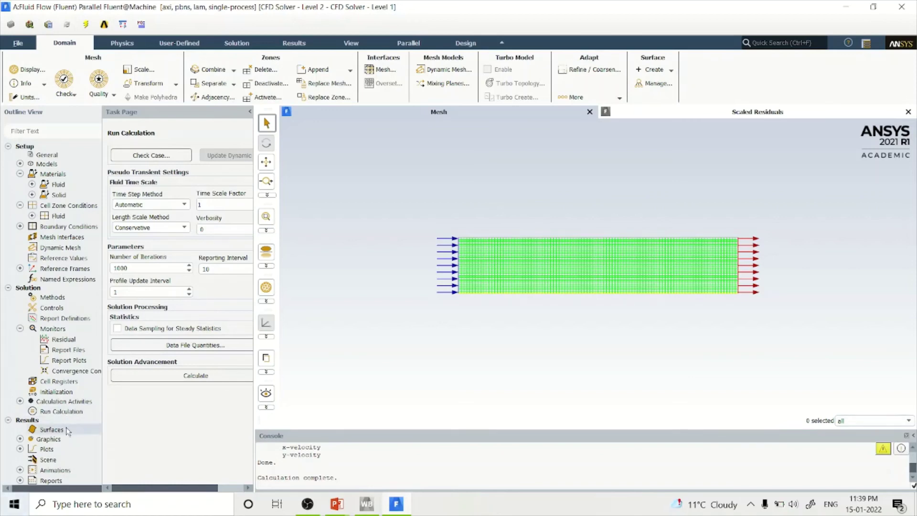
Create and display a filled contour plot of static pressure.
click(20, 439)
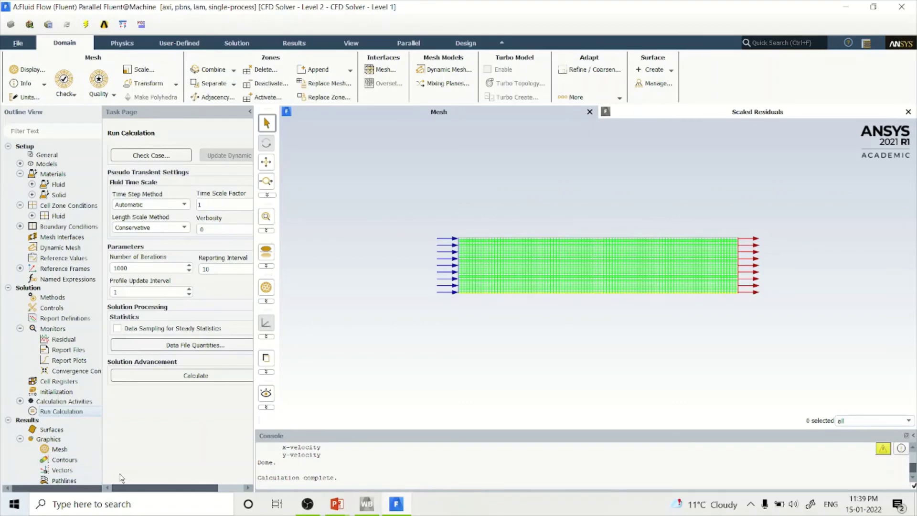
double_click(68, 461)
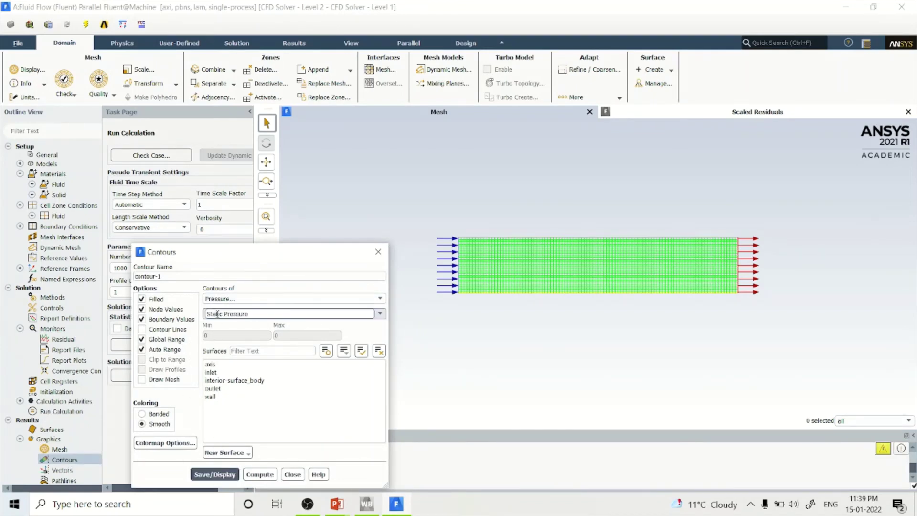
click(212, 474)
drag(279, 260, 181, 271)
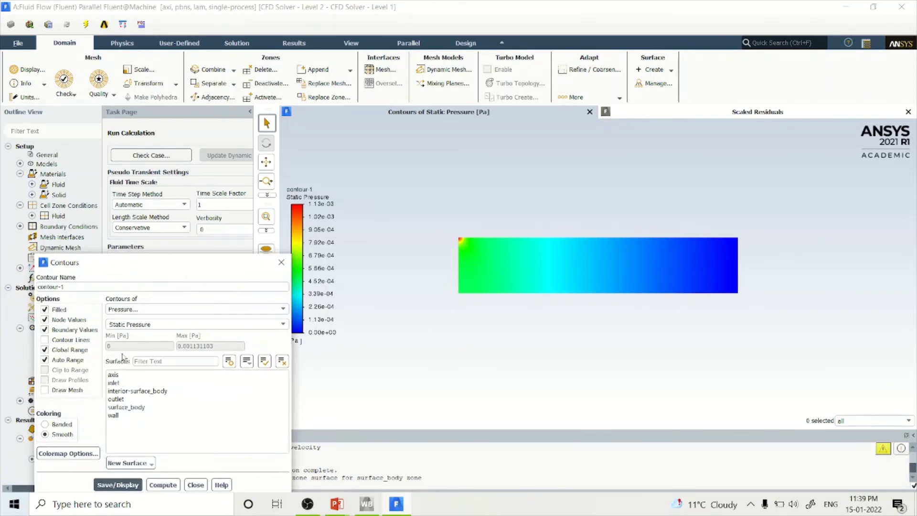
Switch the contour plot to velocity magnitude, display it and fit it to the graphics window.
click(139, 310)
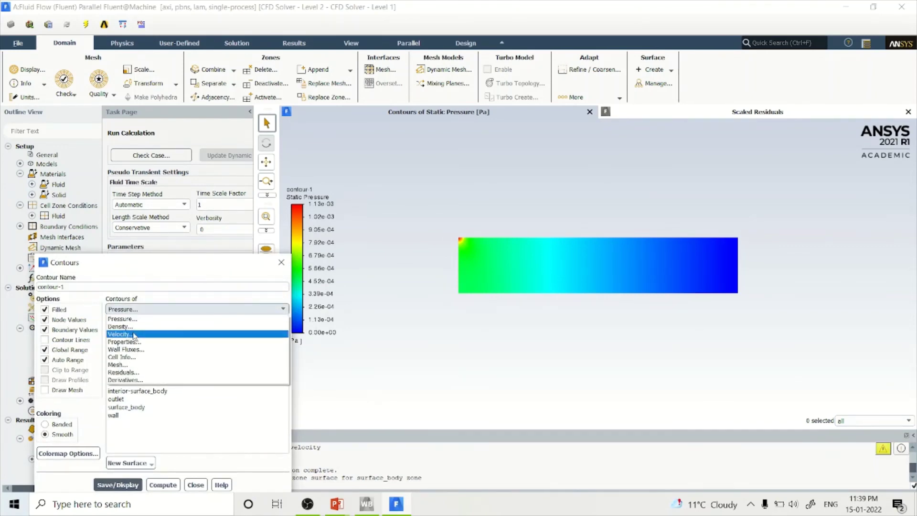
click(136, 334)
click(128, 485)
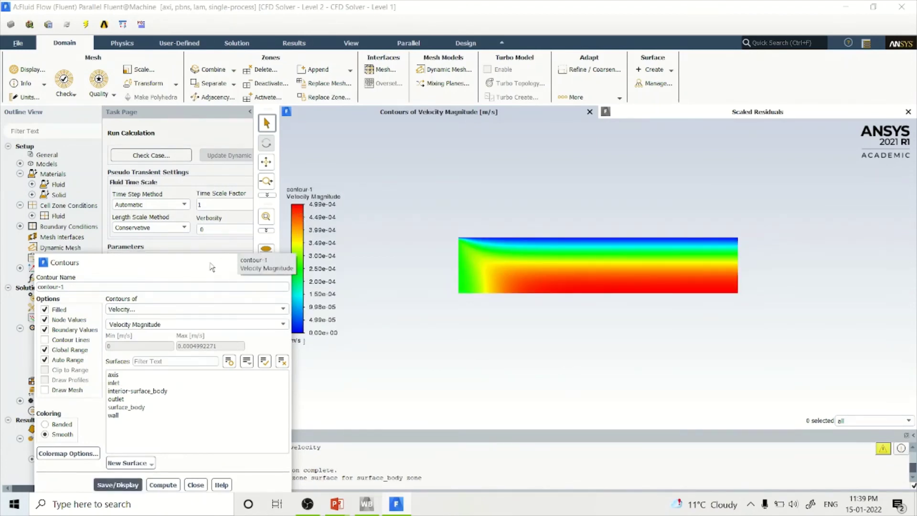
drag(207, 262, 170, 161)
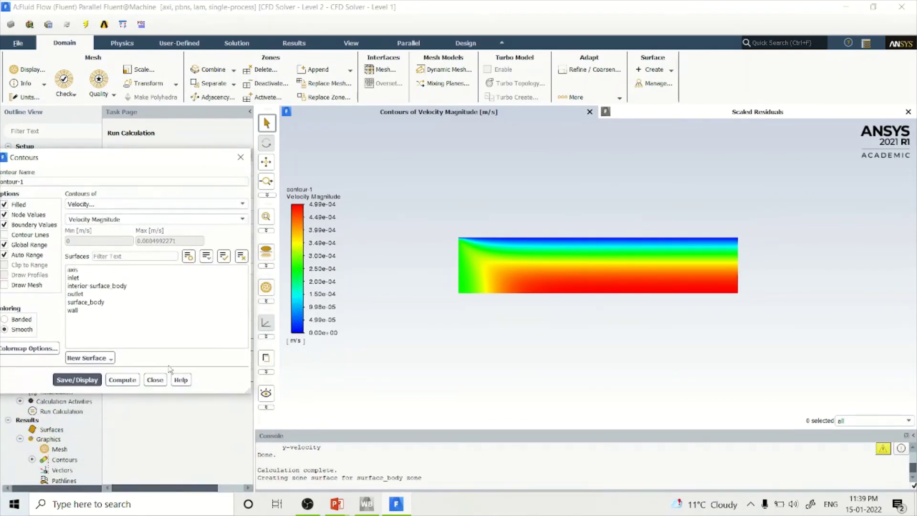
click(153, 379)
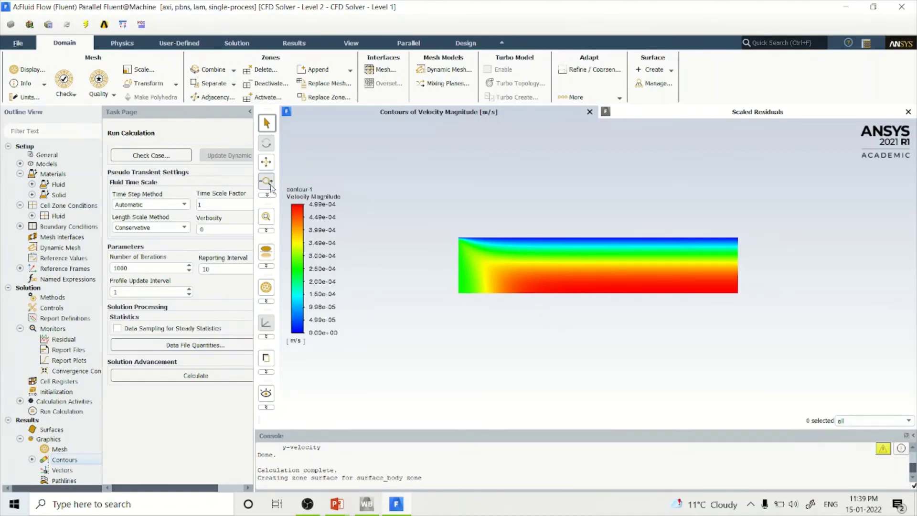
click(269, 219)
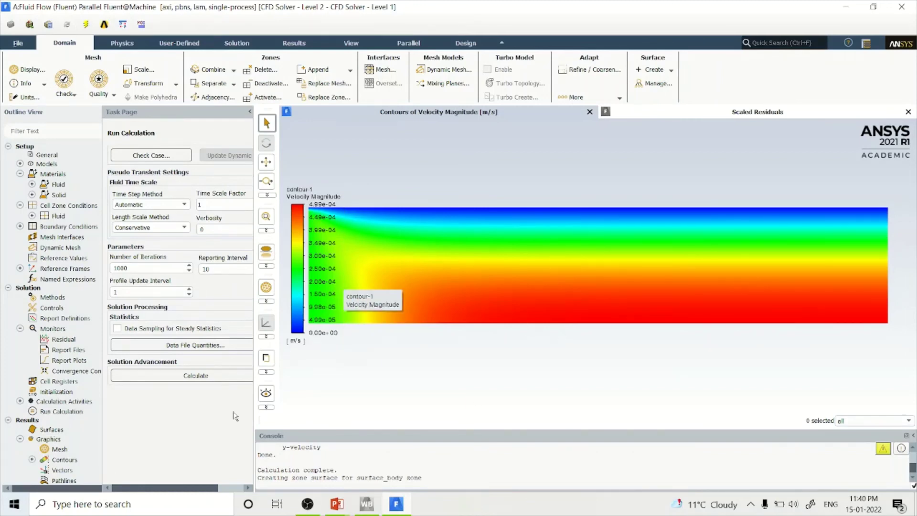
Create and display velocity vectors as 3d arrows colored by velocity magnitude.
double_click(64, 472)
drag(260, 262, 160, 136)
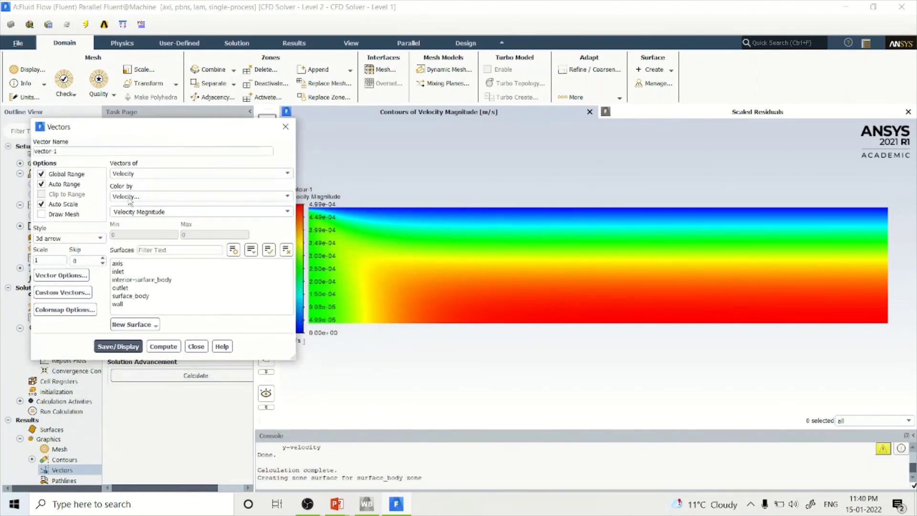
click(117, 347)
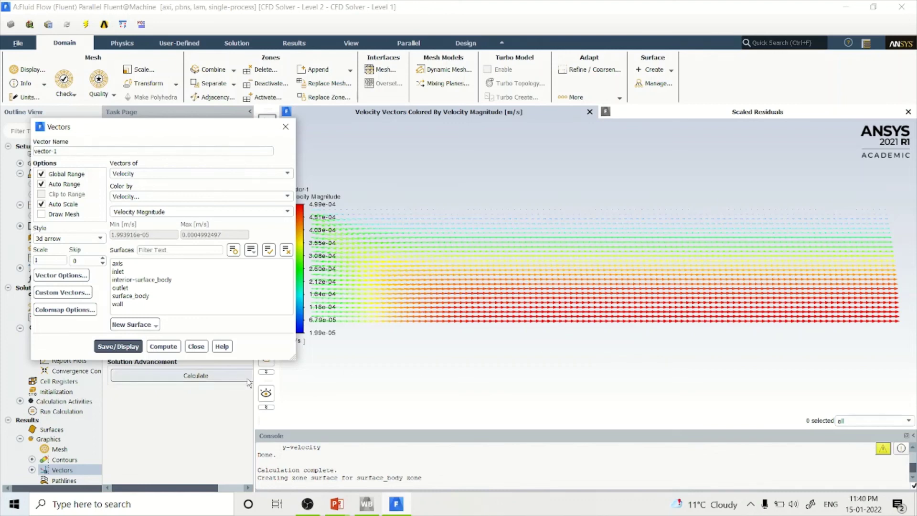
click(196, 346)
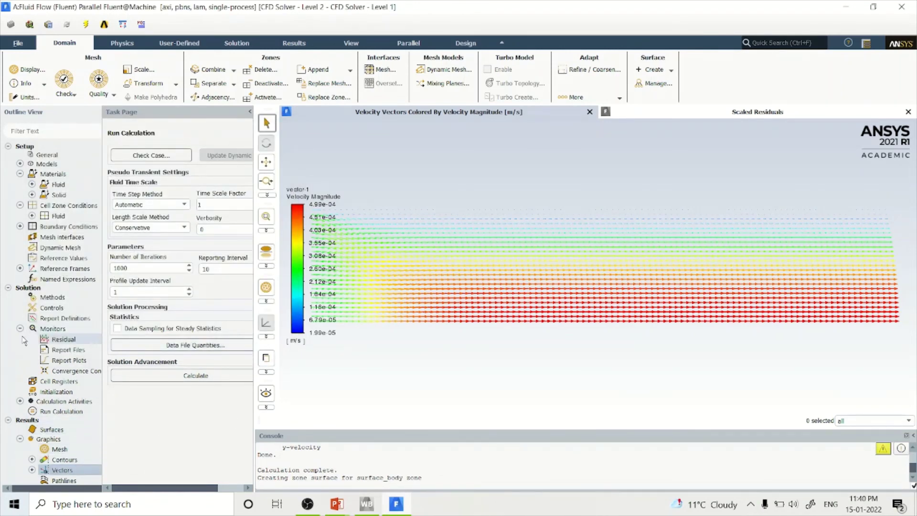
Create an XY plot of velocity magnitude against position along the axis surface, with plot direction X 1, Y 0.
click(8, 288)
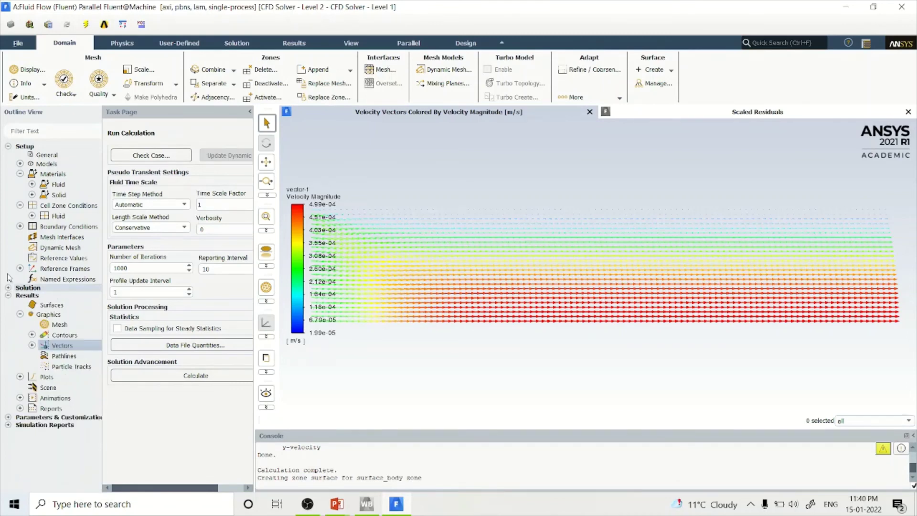
click(8, 146)
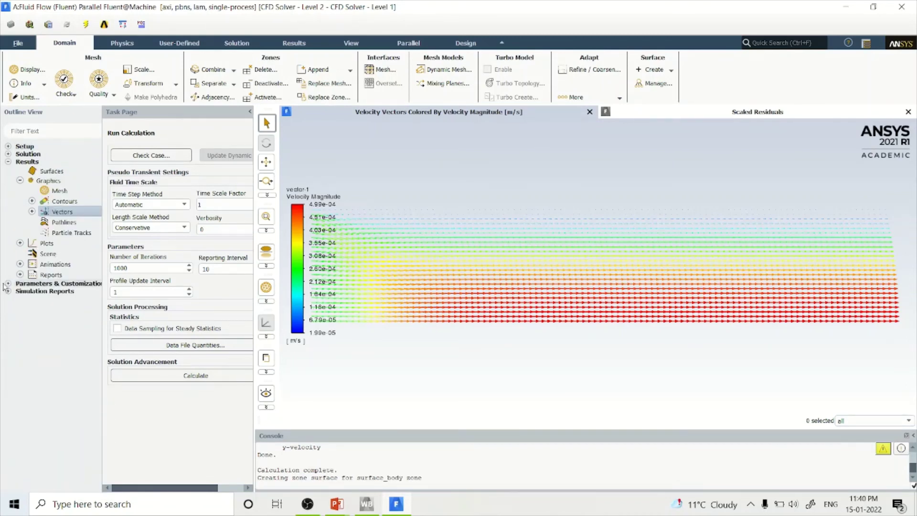
double_click(46, 245)
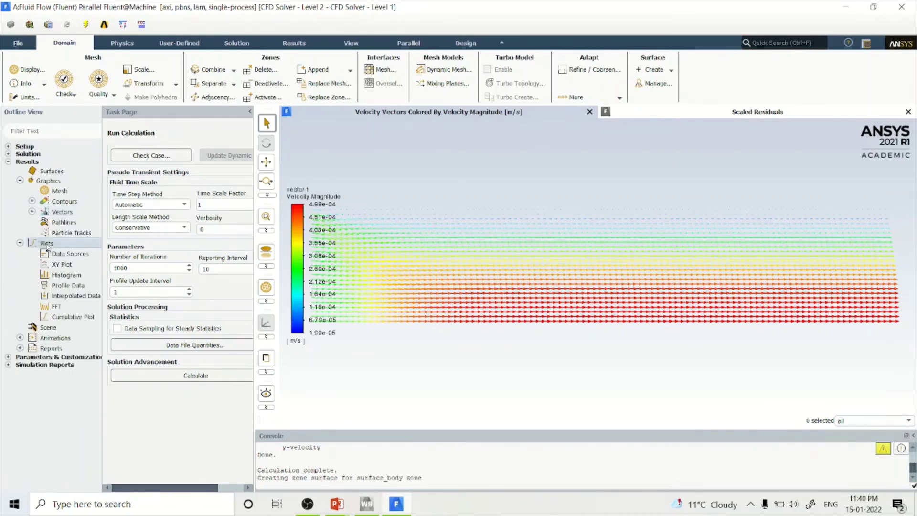
double_click(64, 266)
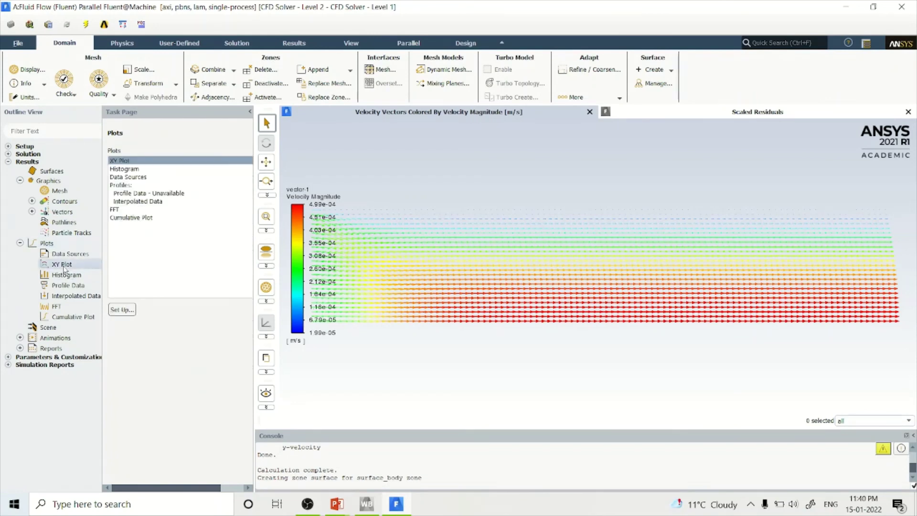
drag(268, 258, 179, 173)
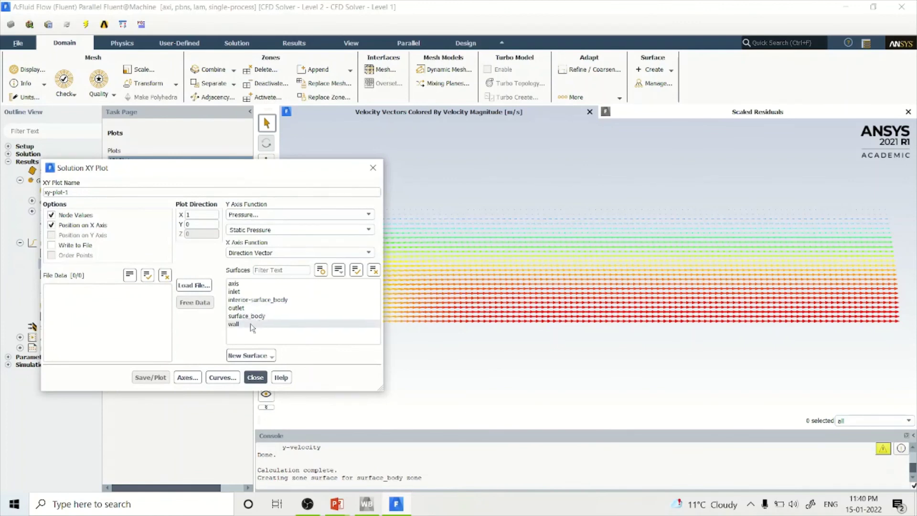
click(239, 291)
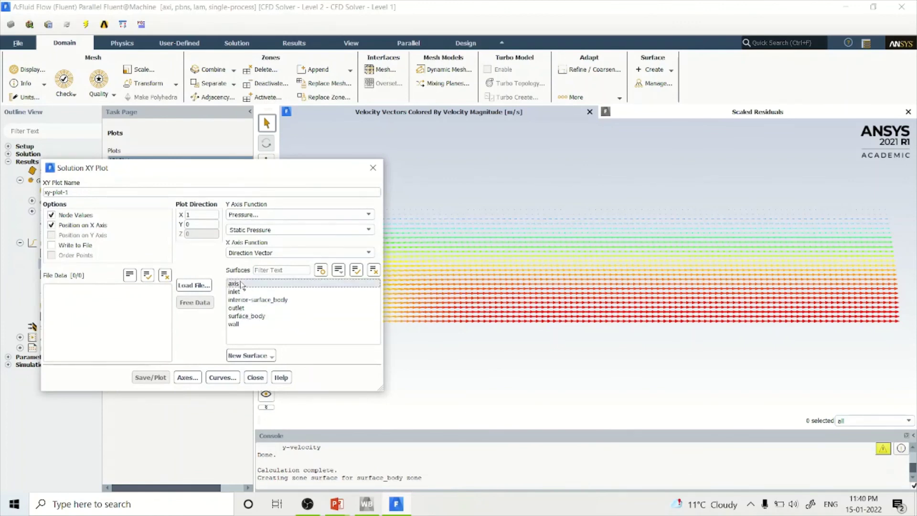
click(267, 215)
click(246, 240)
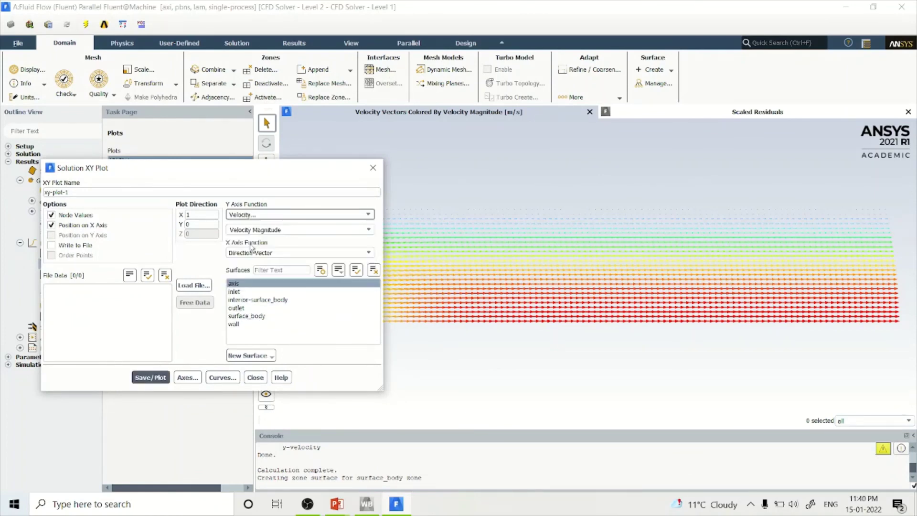
click(167, 377)
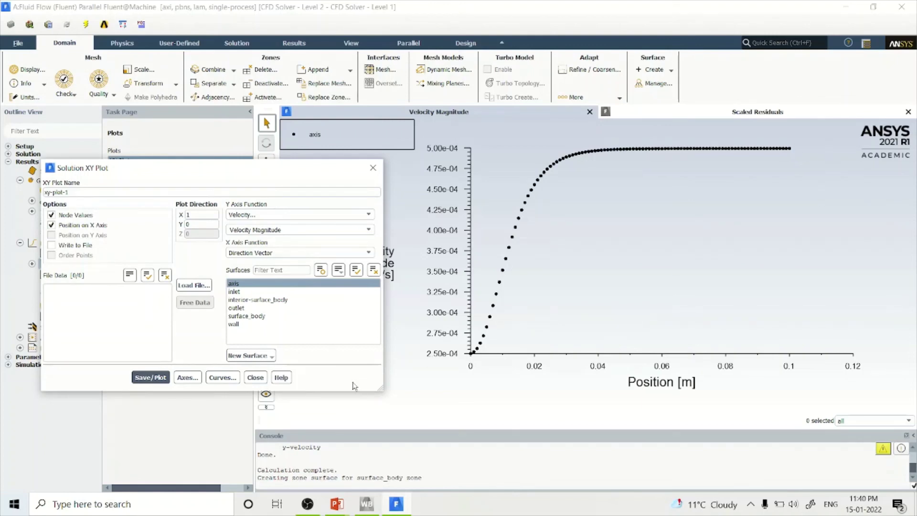
Examine the line pattern and marker symbol options for the XY plot's curve, leaving the style settings as they are.
click(322, 284)
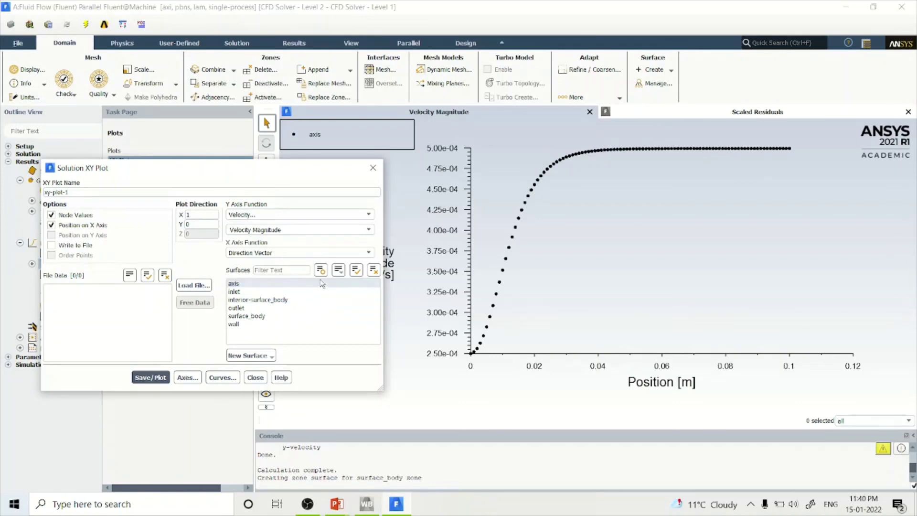
click(322, 284)
click(222, 378)
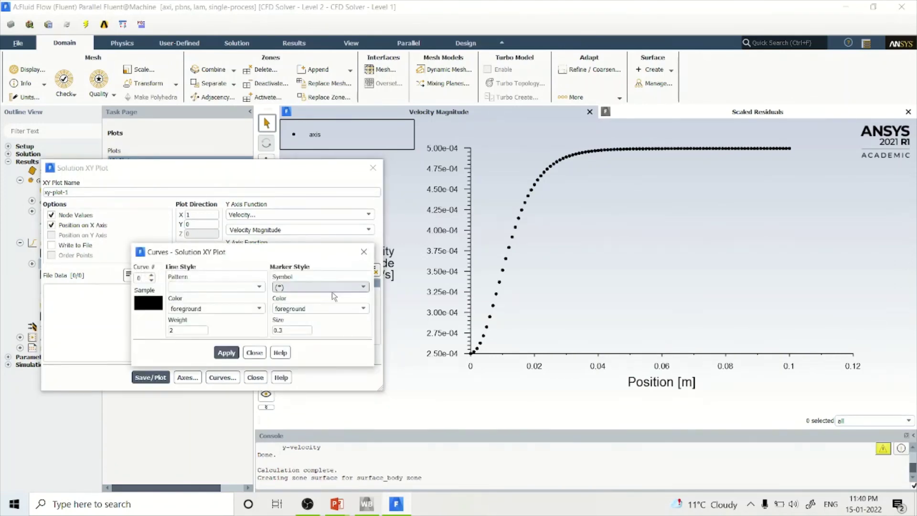
click(334, 287)
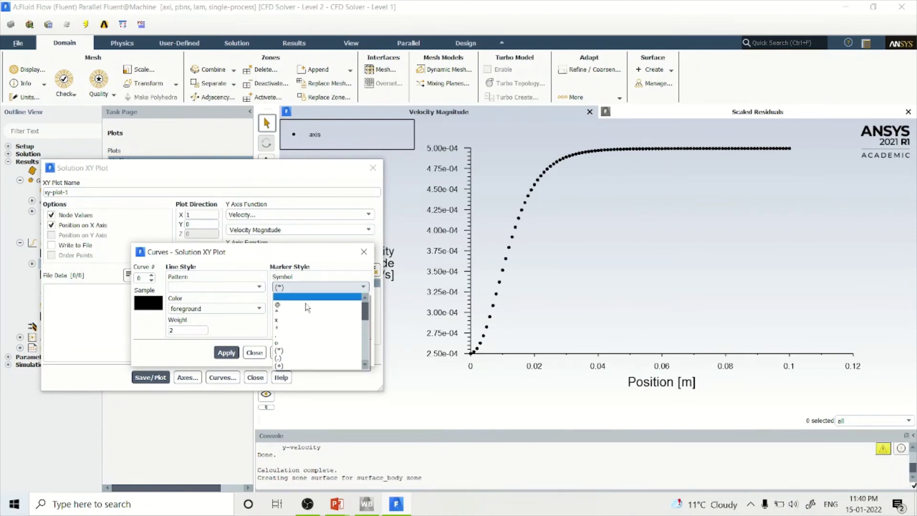
scroll(301, 358, down, 1)
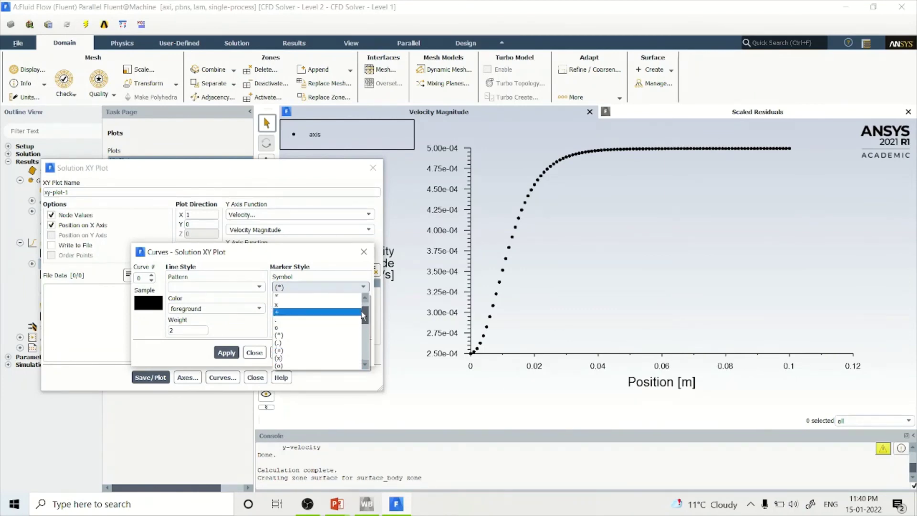
mouse_move(364, 311)
mouse_down()
mouse_move(367, 328)
mouse_move(368, 311)
mouse_up()
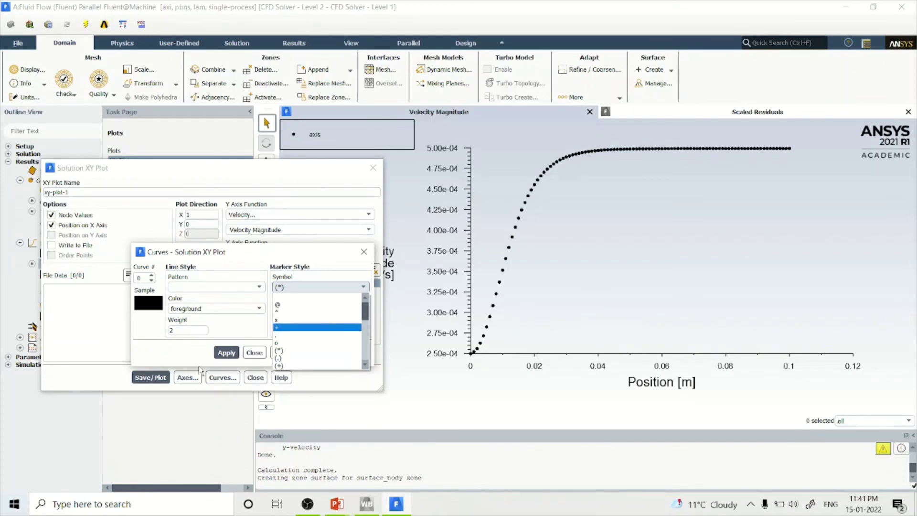
click(159, 358)
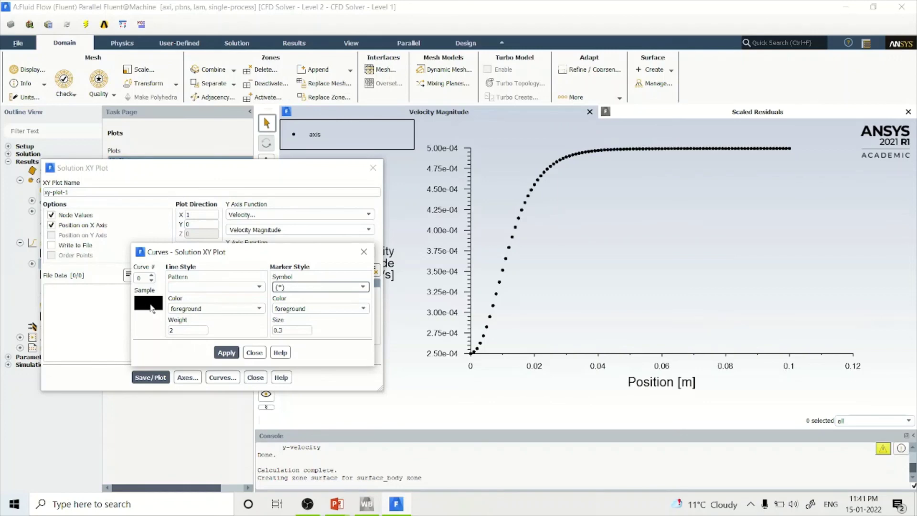
click(258, 377)
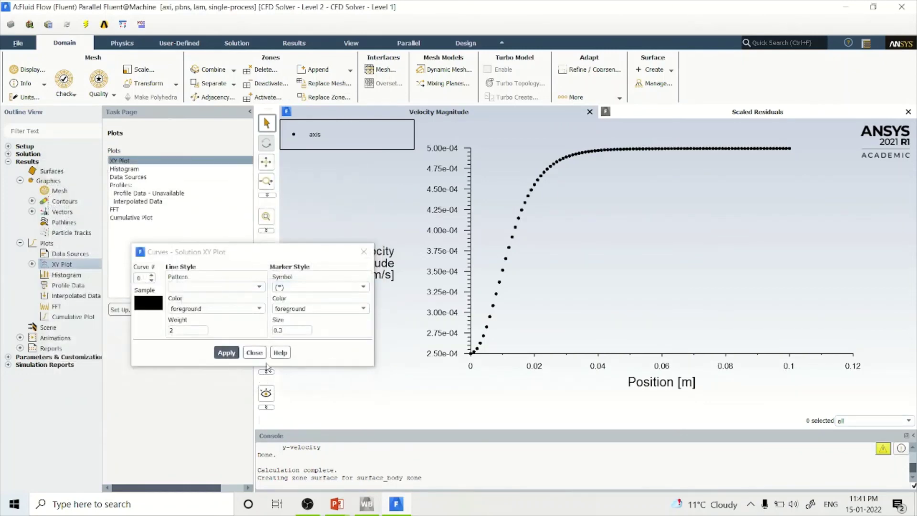
click(255, 353)
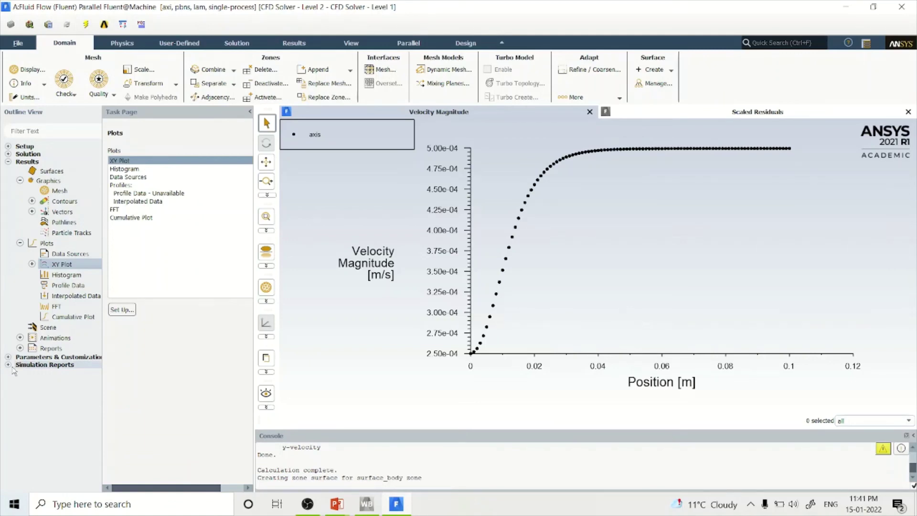
Create and display a second filled contour plot of velocity magnitude with smooth coloring.
double_click(67, 202)
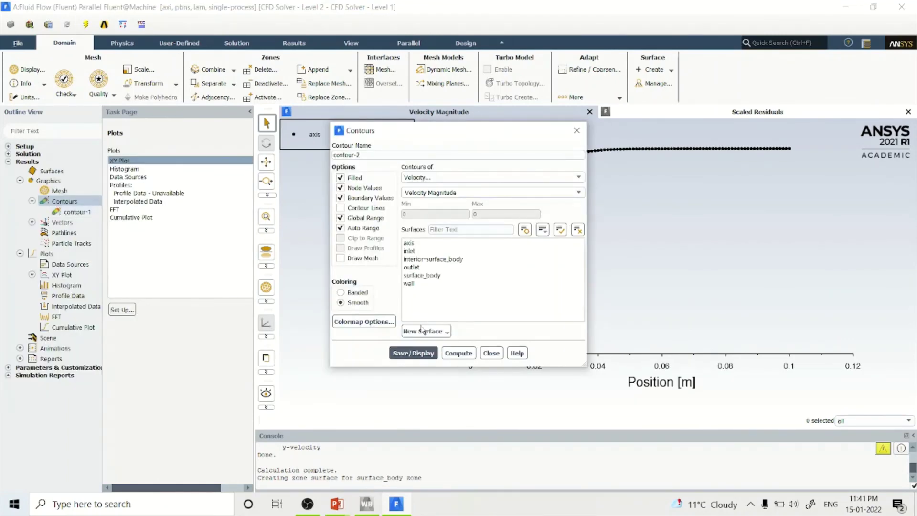
click(418, 356)
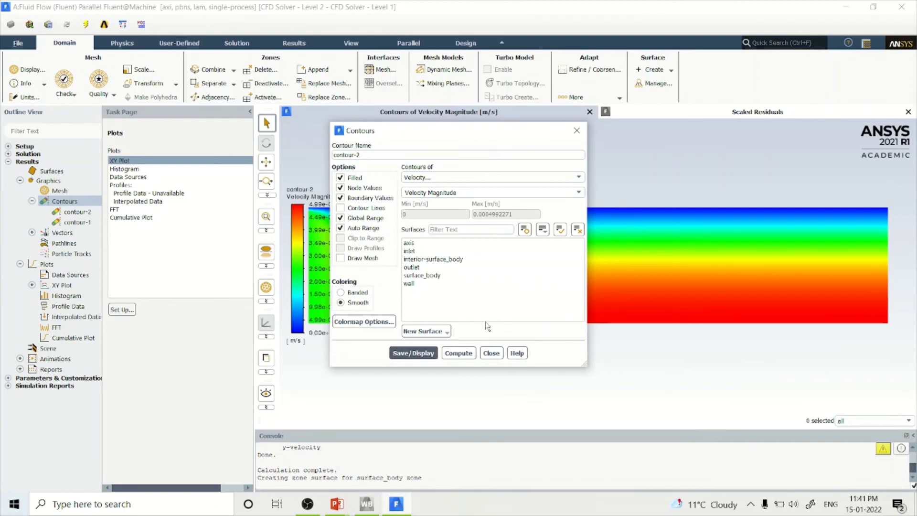
click(491, 354)
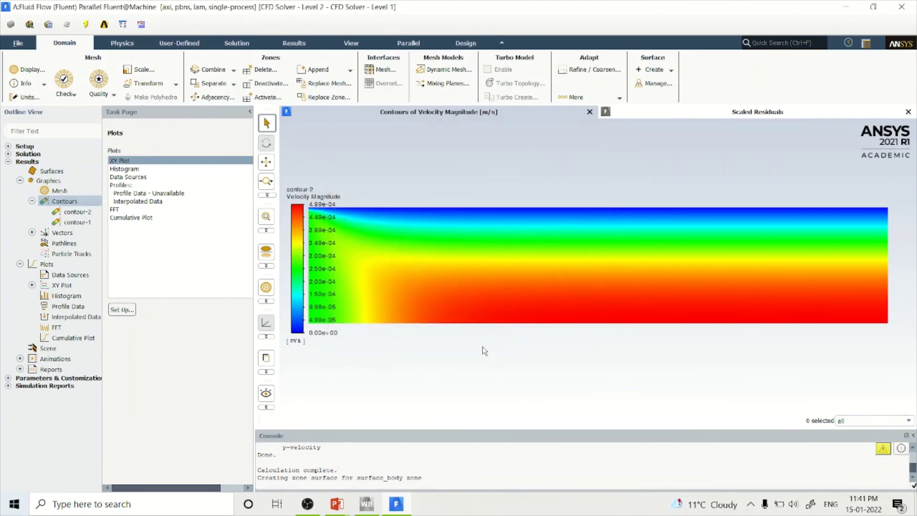